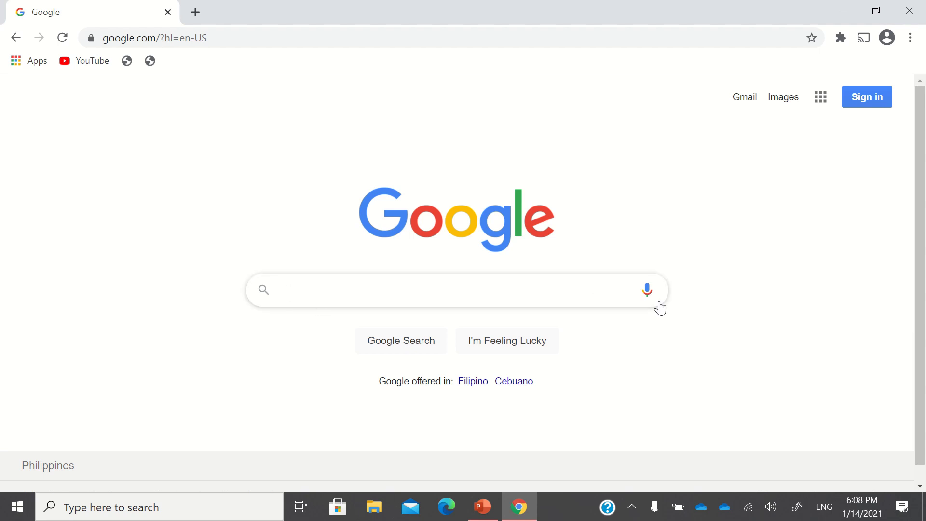
- Run a Google search for 'google map' and follow the Google Maps result to google.com/maps
{"action": "left_click", "coordinate": [342, 296]}
{"action": "type", "text": "google map"}
{"action": "key", "text": "Return"}
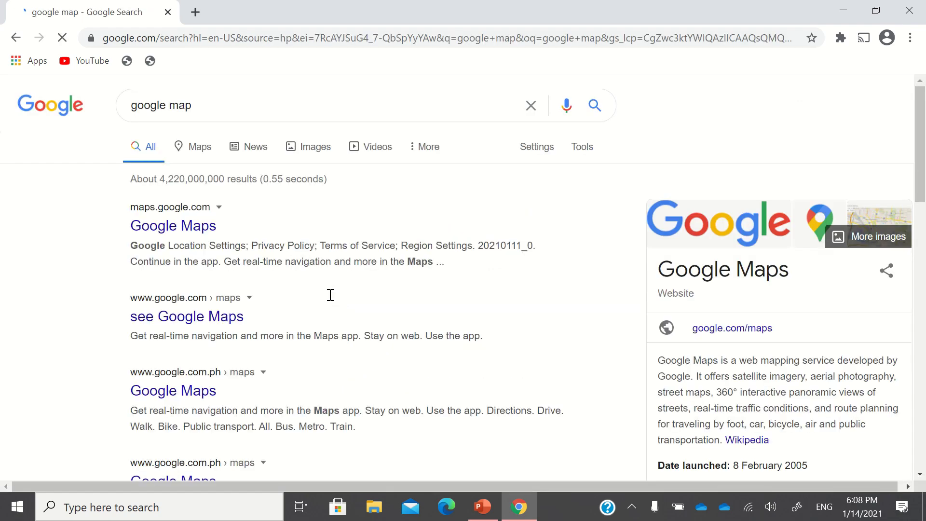
{"action": "left_click", "coordinate": [159, 233]}
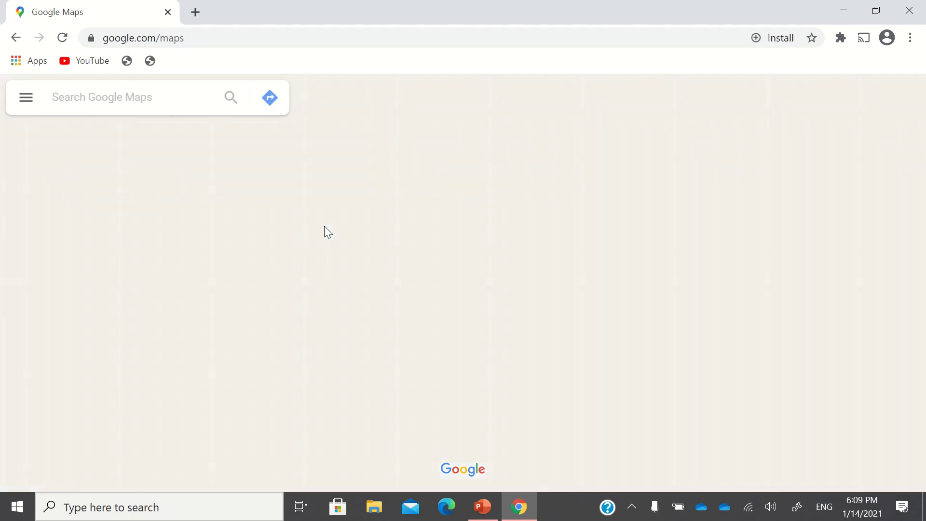
- Zoom and pan the map from Asia across Luzon toward Samar, Alangalang and Palo
{"action": "scroll", "coordinate": [324, 227], "scroll_direction": "down", "scroll_amount": 6}
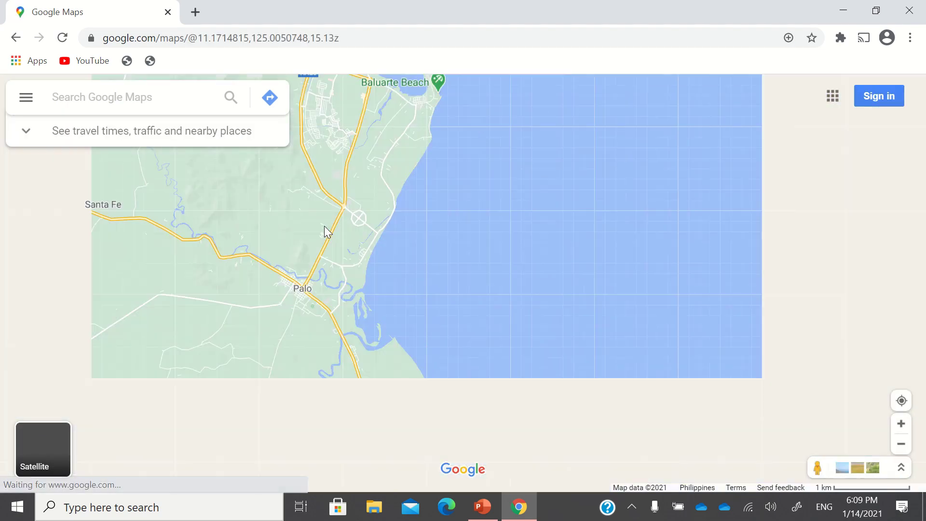
{"action": "scroll", "coordinate": [260, 253], "scroll_direction": "down", "scroll_amount": 5}
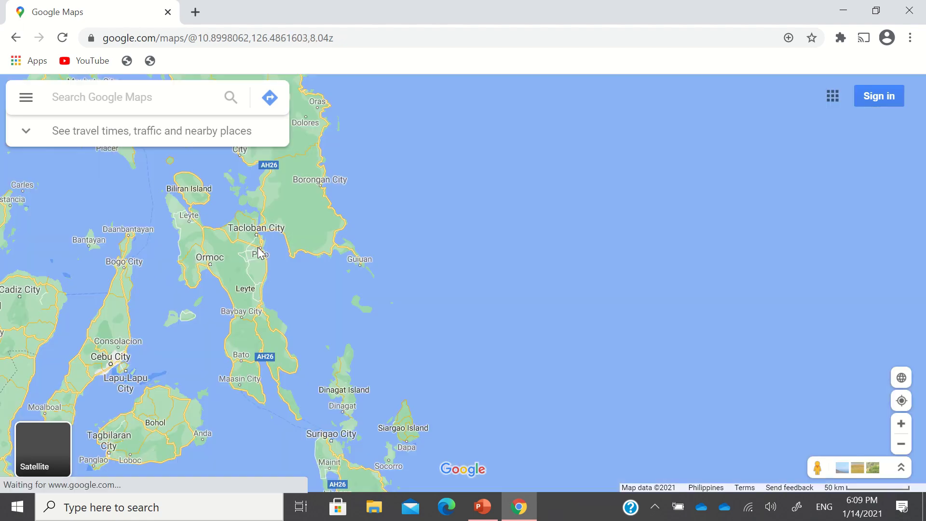
{"action": "left_click_drag", "start_coordinate": [258, 252], "coordinate": [501, 329]}
{"action": "scroll", "coordinate": [501, 330], "scroll_direction": "down", "scroll_amount": 3}
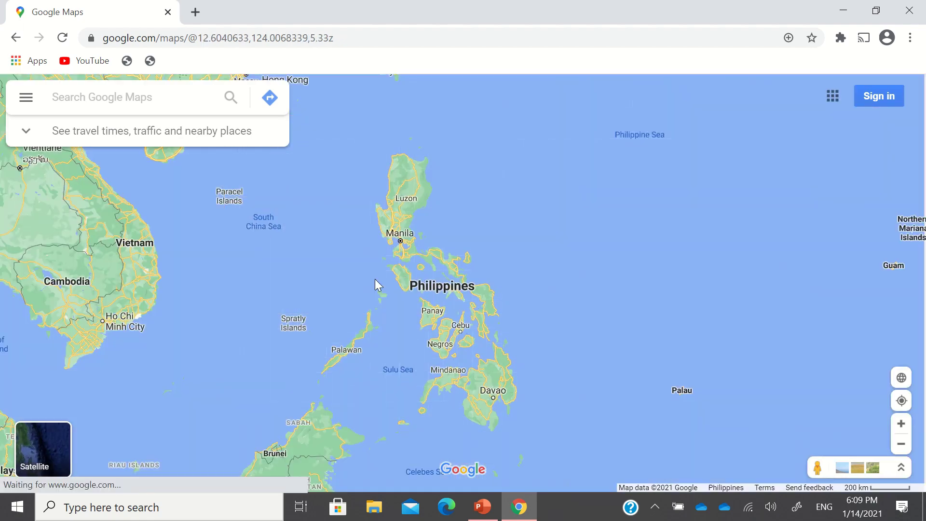
{"action": "scroll", "coordinate": [372, 283], "scroll_direction": "down", "scroll_amount": 2}
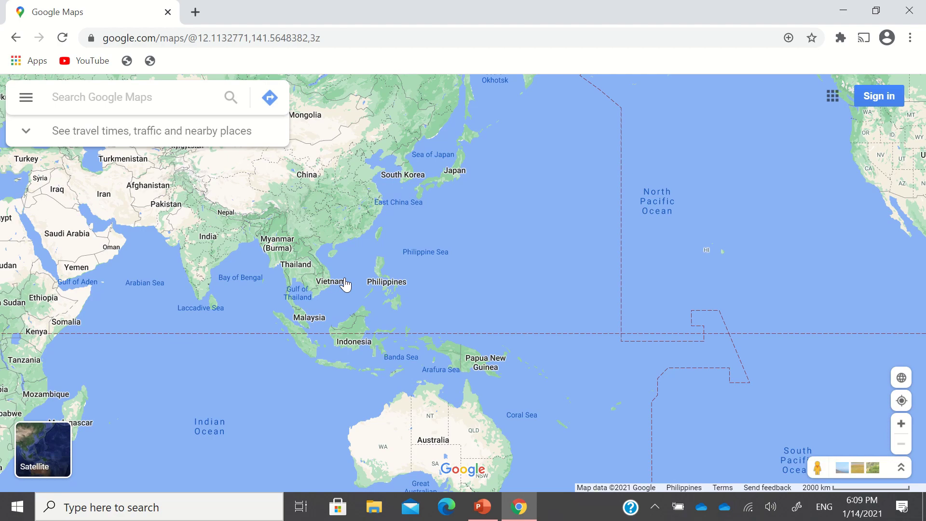
{"action": "scroll", "coordinate": [393, 269], "scroll_direction": "up", "scroll_amount": 10}
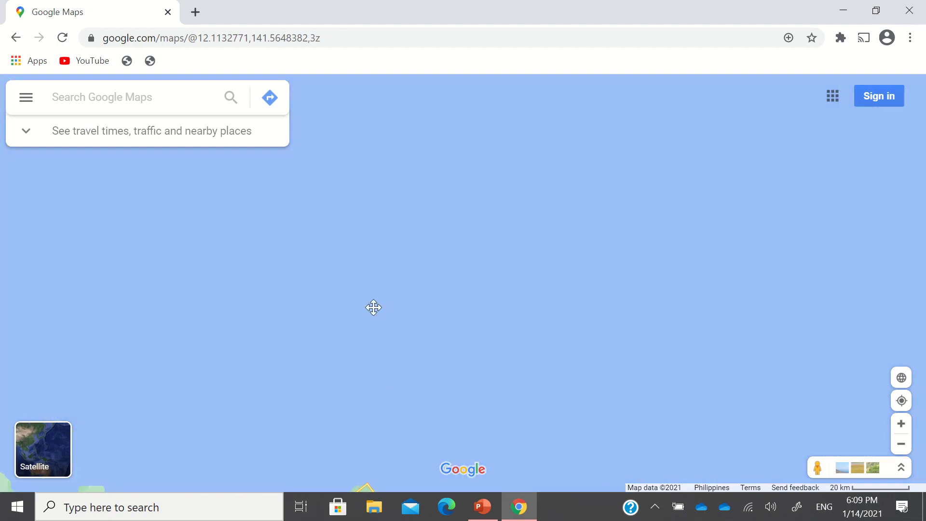
{"action": "left_click_drag", "start_coordinate": [374, 307], "coordinate": [324, 372]}
{"action": "scroll", "coordinate": [324, 370], "scroll_direction": "up", "scroll_amount": 5}
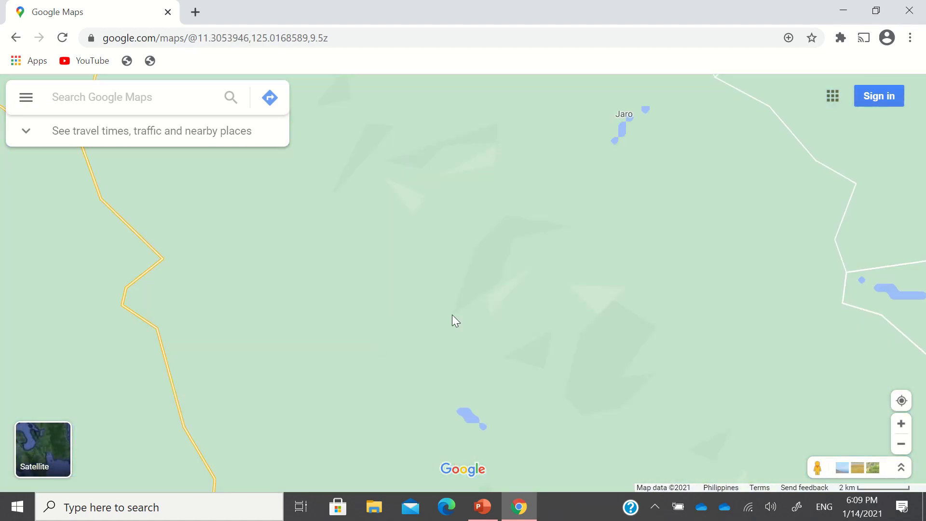
{"action": "left_click_drag", "start_coordinate": [549, 261], "coordinate": [370, 285]}
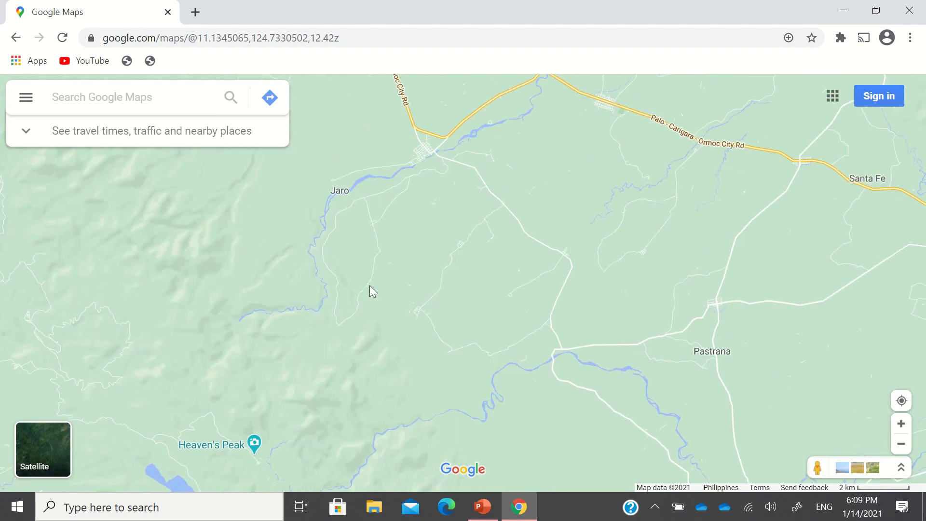
{"action": "left_click_drag", "start_coordinate": [638, 209], "coordinate": [509, 305]}
- Zoom in on the Palo coastline and centre the MacArthur Landing Memorial Park pin
{"action": "scroll", "coordinate": [488, 296], "scroll_direction": "down", "scroll_amount": 3}
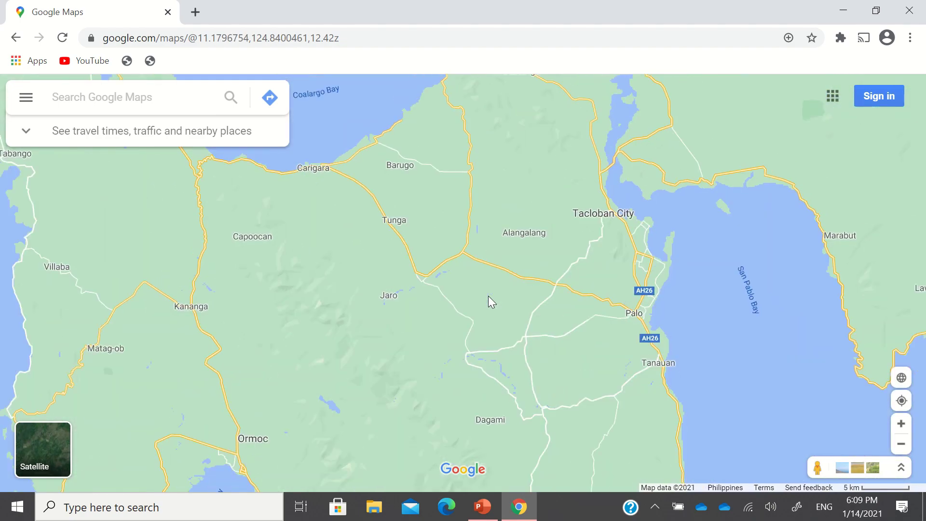
{"action": "scroll", "coordinate": [497, 274], "scroll_direction": "up", "scroll_amount": 1}
{"action": "scroll", "coordinate": [447, 262], "scroll_direction": "up", "scroll_amount": 5}
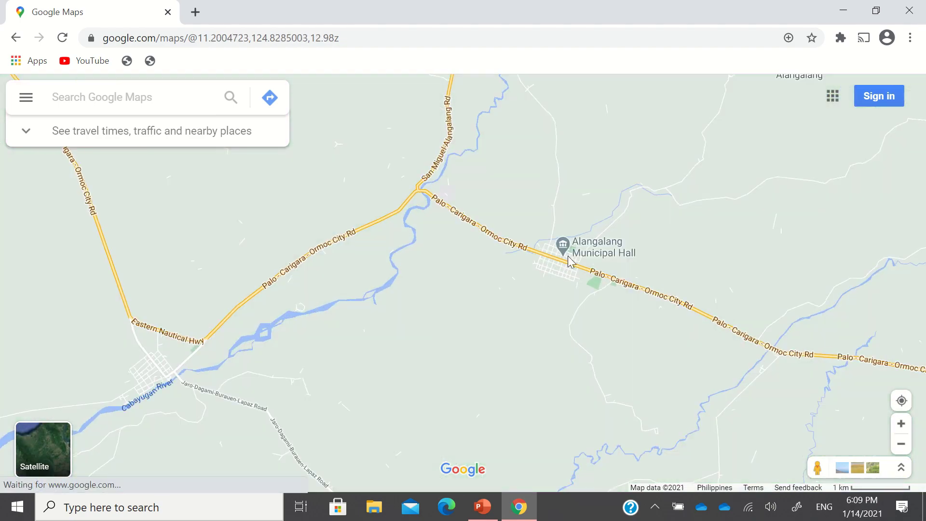
{"action": "scroll", "coordinate": [389, 267], "scroll_direction": "up", "scroll_amount": 1}
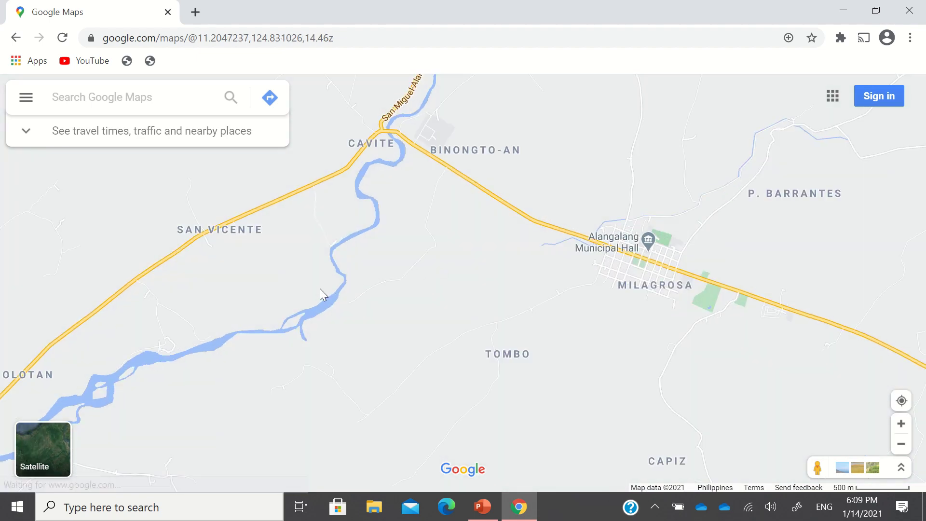
{"action": "left_click_drag", "start_coordinate": [260, 332], "coordinate": [393, 302]}
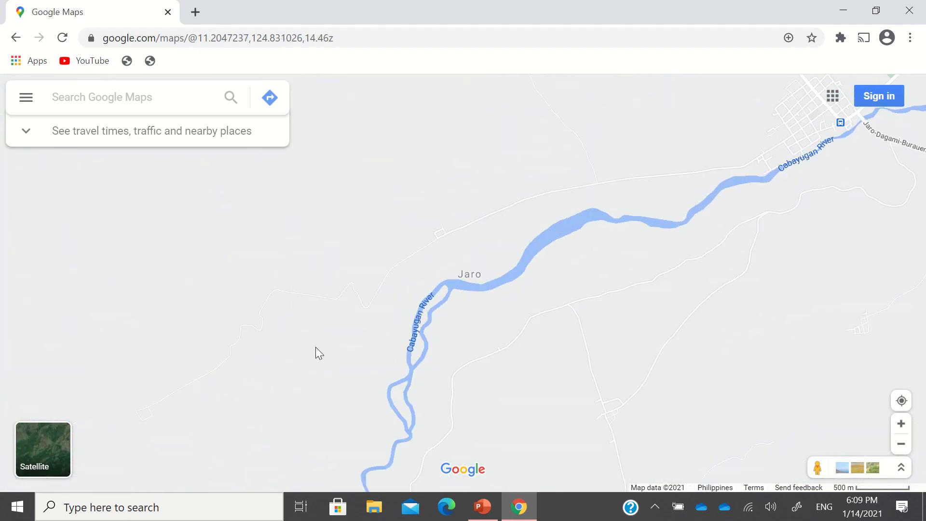
{"action": "scroll", "coordinate": [313, 347], "scroll_direction": "down", "scroll_amount": 3}
{"action": "left_click_drag", "start_coordinate": [742, 340], "coordinate": [657, 283]}
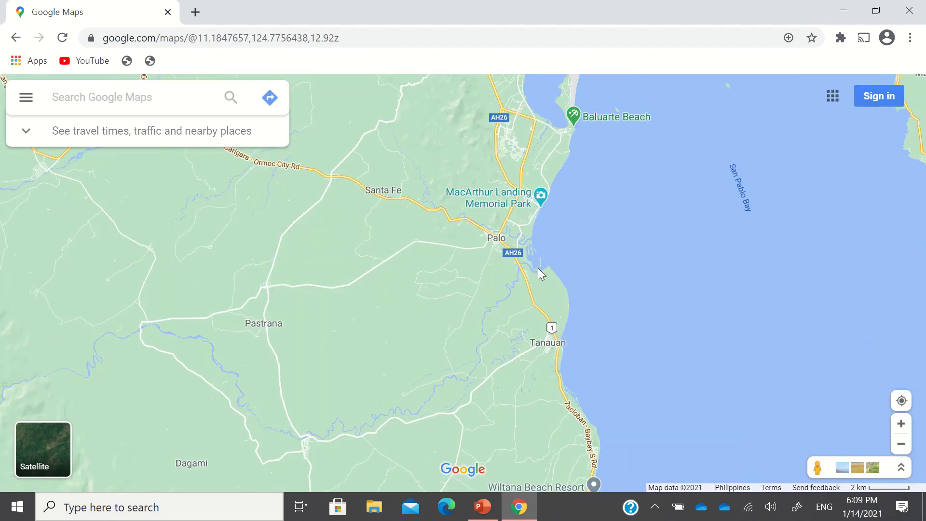
{"action": "scroll", "coordinate": [555, 224], "scroll_direction": "up", "scroll_amount": 1}
{"action": "left_click_drag", "start_coordinate": [540, 191], "coordinate": [516, 251]}
{"action": "scroll", "coordinate": [479, 203], "scroll_direction": "up", "scroll_amount": 5}
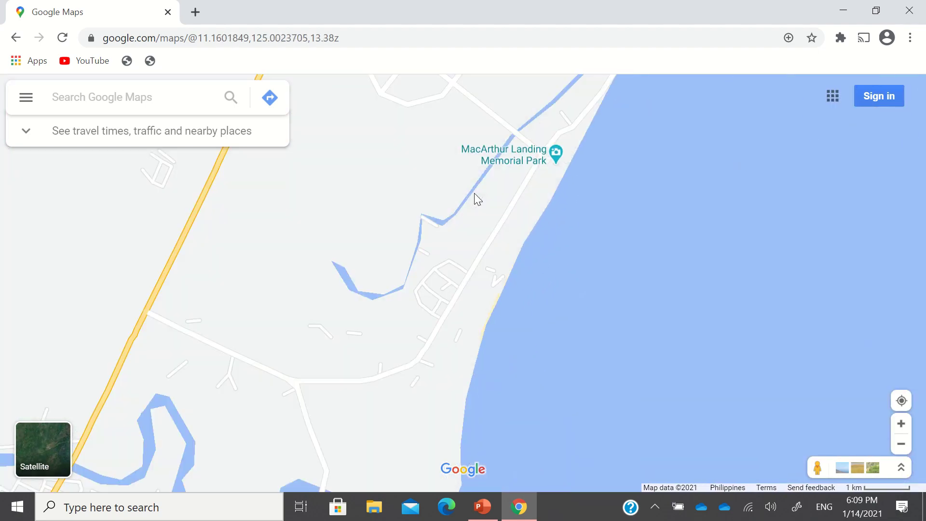
{"action": "left_click_drag", "start_coordinate": [498, 165], "coordinate": [438, 213]}
{"action": "scroll", "coordinate": [437, 213], "scroll_direction": "up", "scroll_amount": 5}
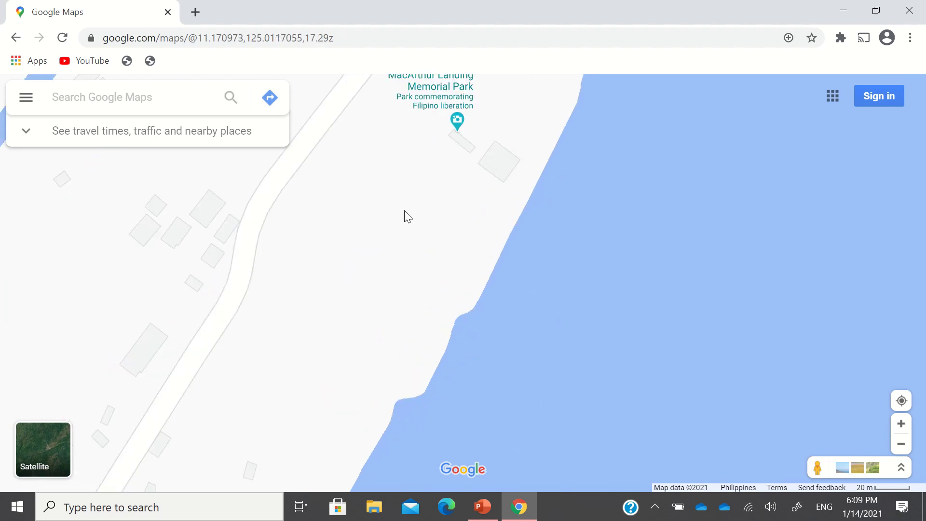
{"action": "scroll", "coordinate": [523, 224], "scroll_direction": "up", "scroll_amount": 4}
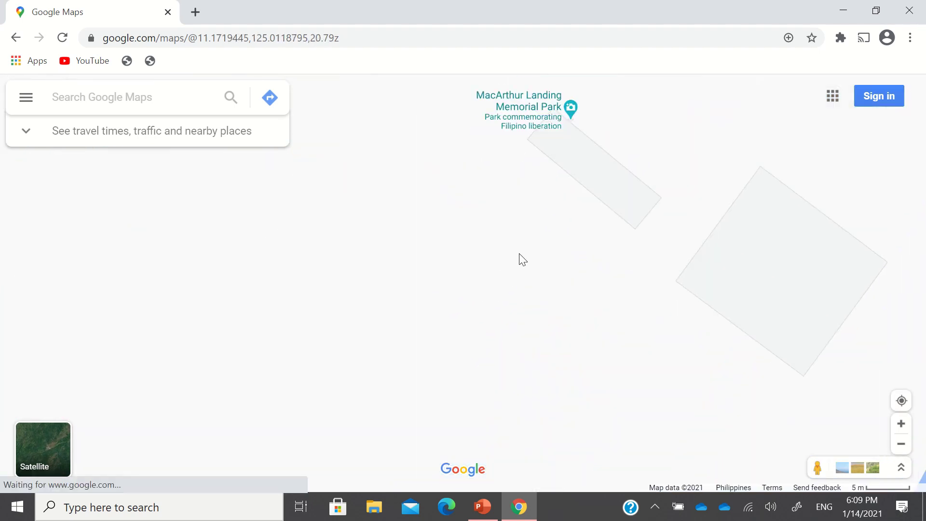
{"action": "left_click_drag", "start_coordinate": [506, 205], "coordinate": [496, 308]}
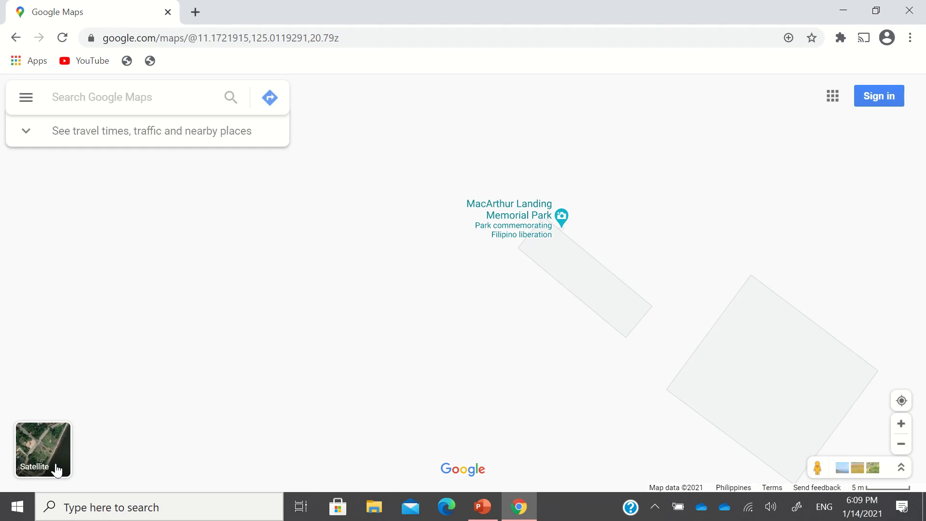
- Switch to satellite imagery and frame the park's memorial pool and seawall by the water
{"action": "left_click", "coordinate": [36, 455]}
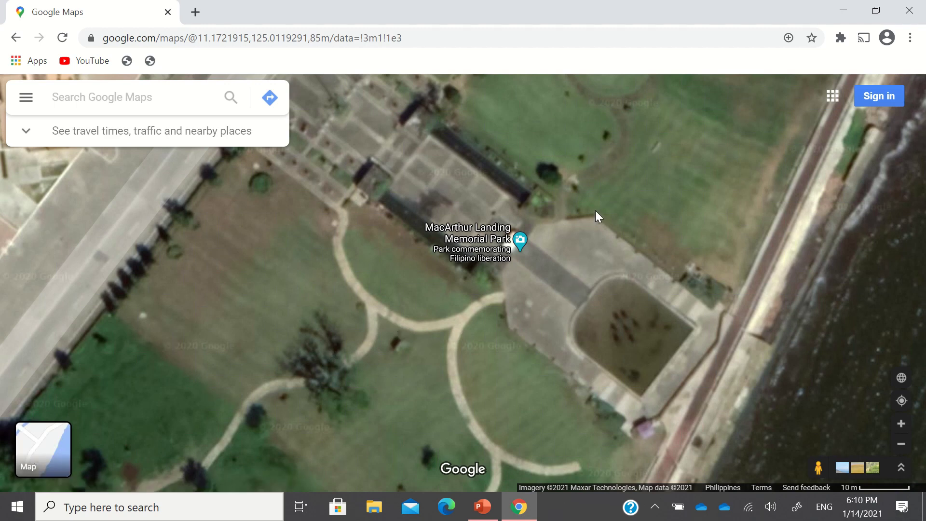
{"action": "left_click_drag", "start_coordinate": [600, 181], "coordinate": [607, 231]}
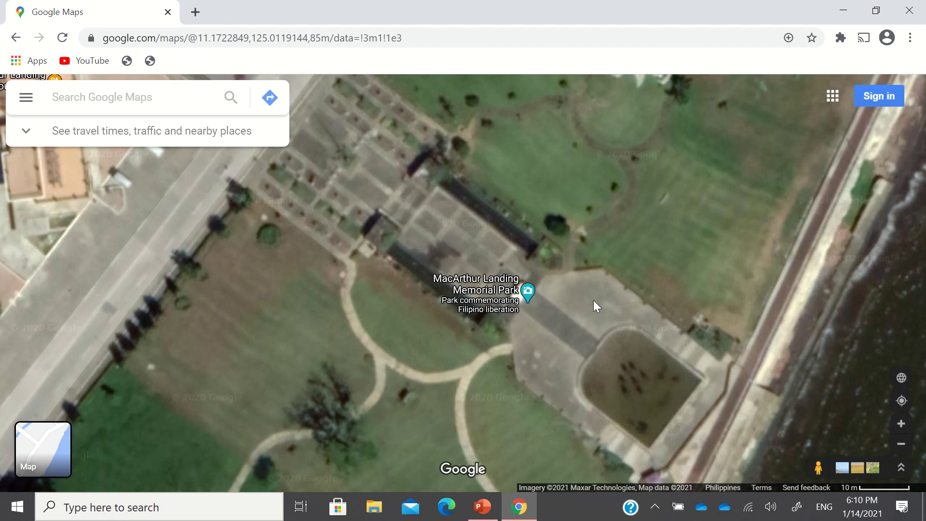
{"action": "left_click_drag", "start_coordinate": [598, 376], "coordinate": [525, 293]}
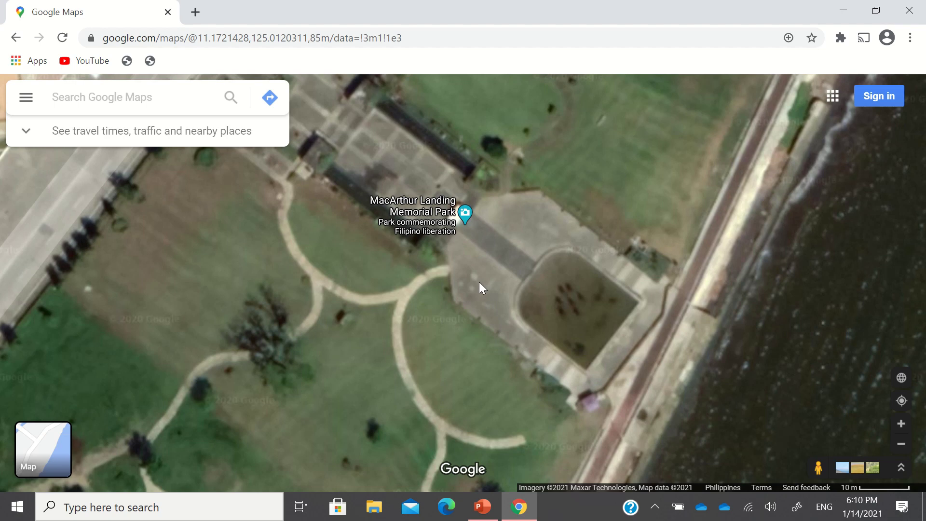
- Use What's here? on the shore pool and search its coordinates 11.172128, 125.012211
{"action": "right_click", "coordinate": [560, 296]}
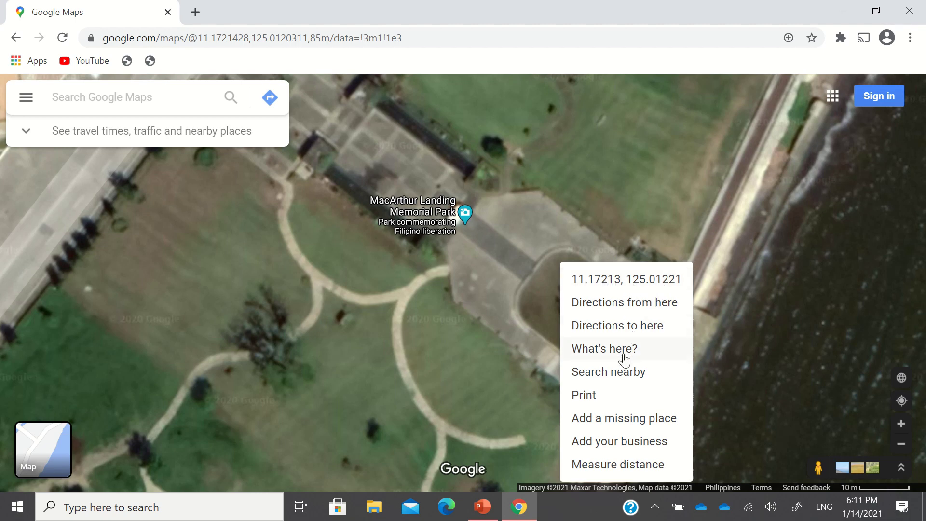
{"action": "left_click", "coordinate": [598, 357]}
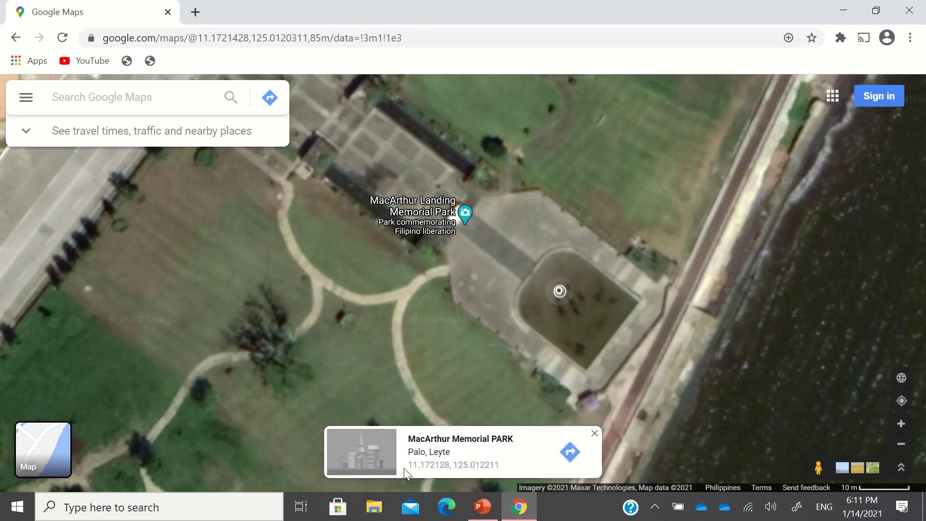
{"action": "left_click_drag", "start_coordinate": [407, 469], "coordinate": [510, 470]}
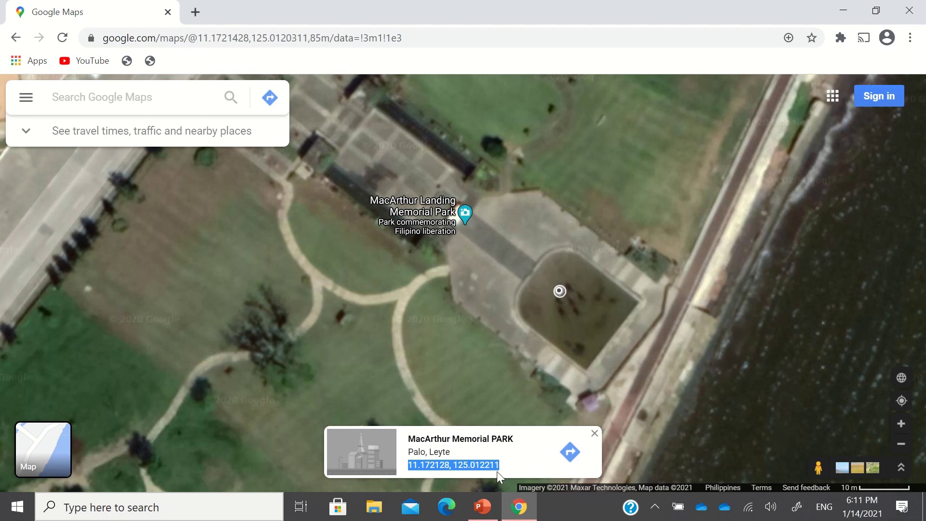
{"action": "left_click", "coordinate": [540, 471]}
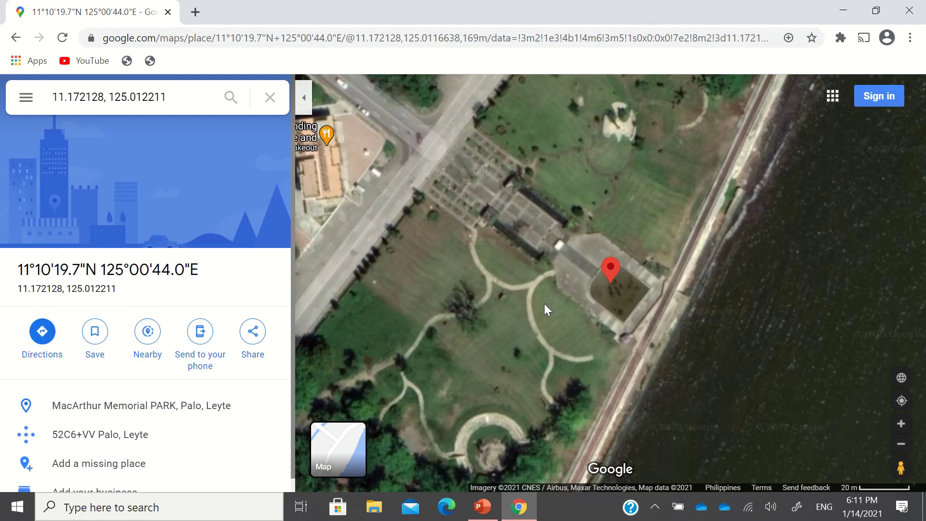
- Zoom out to Leyte's west coast, pan to Villaba near Abijao Pebble Beach, and clear the coordinate search
{"action": "scroll", "coordinate": [417, 304], "scroll_direction": "down", "scroll_amount": 2}
{"action": "scroll", "coordinate": [507, 297], "scroll_direction": "down", "scroll_amount": 3}
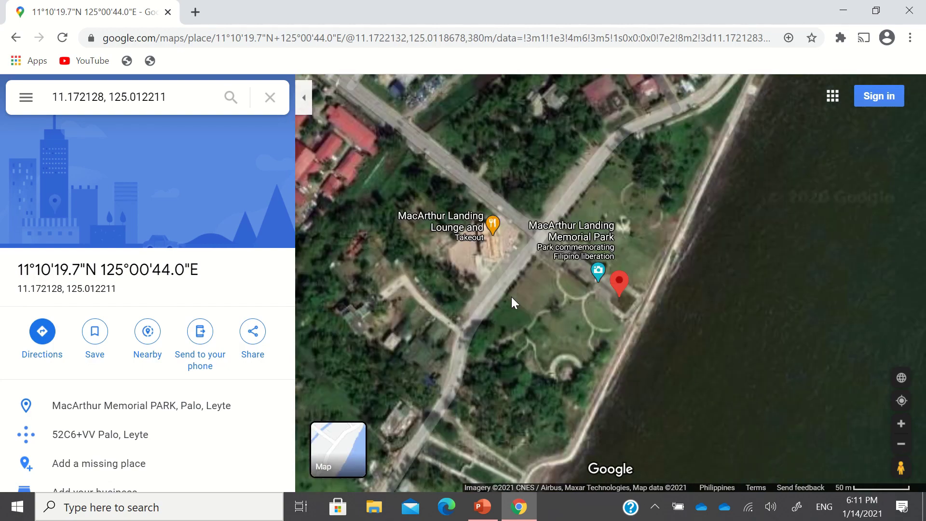
{"action": "scroll", "coordinate": [485, 306], "scroll_direction": "down", "scroll_amount": 2}
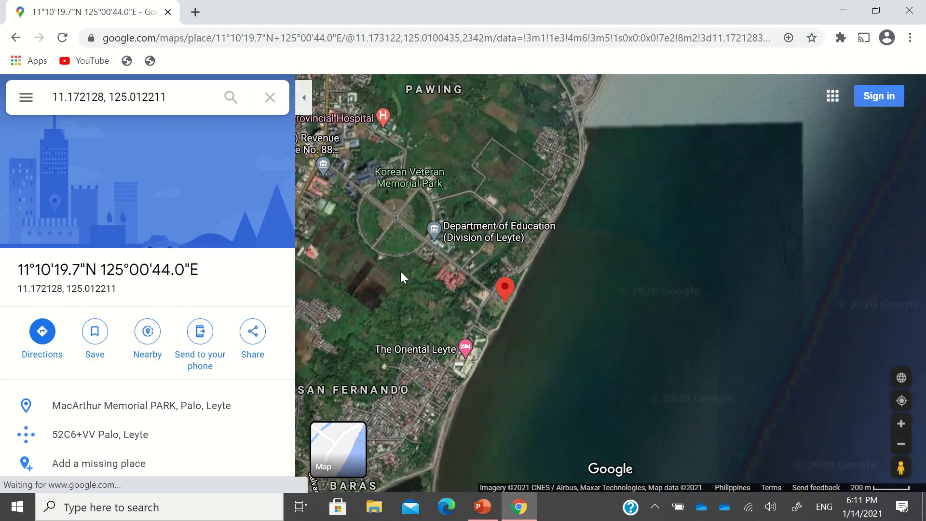
{"action": "left_click_drag", "start_coordinate": [403, 275], "coordinate": [524, 289]}
{"action": "scroll", "coordinate": [436, 273], "scroll_direction": "down", "scroll_amount": 5}
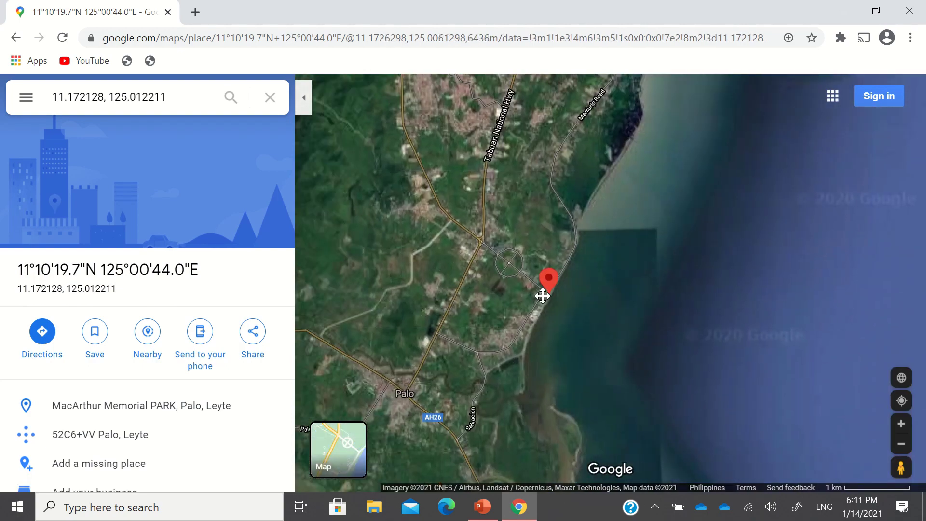
{"action": "scroll", "coordinate": [441, 289], "scroll_direction": "down", "scroll_amount": 5}
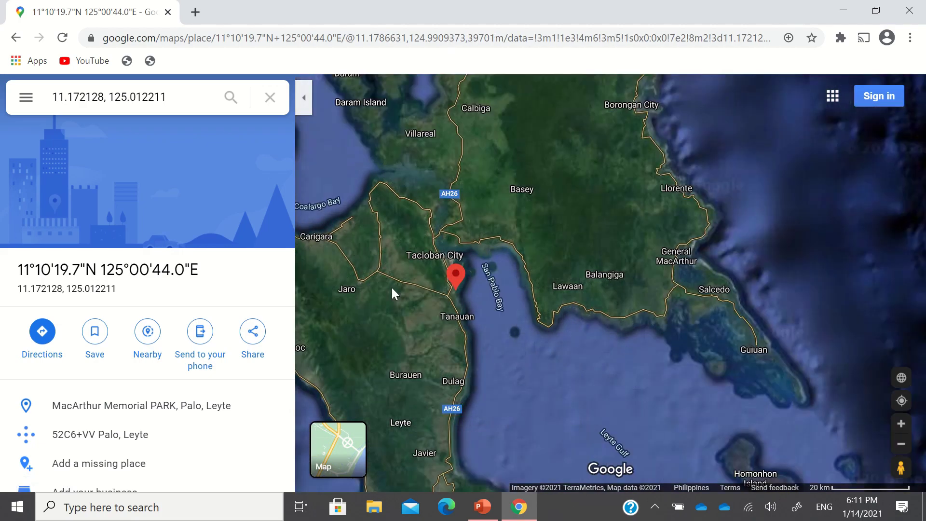
{"action": "left_click_drag", "start_coordinate": [484, 278], "coordinate": [554, 281]}
{"action": "scroll", "coordinate": [452, 316], "scroll_direction": "up", "scroll_amount": 5}
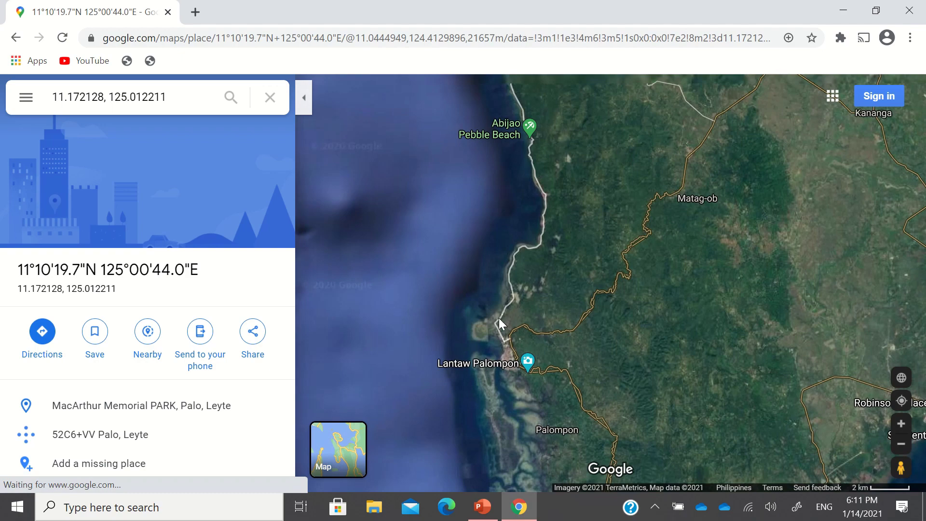
{"action": "left_click_drag", "start_coordinate": [493, 273], "coordinate": [489, 338]}
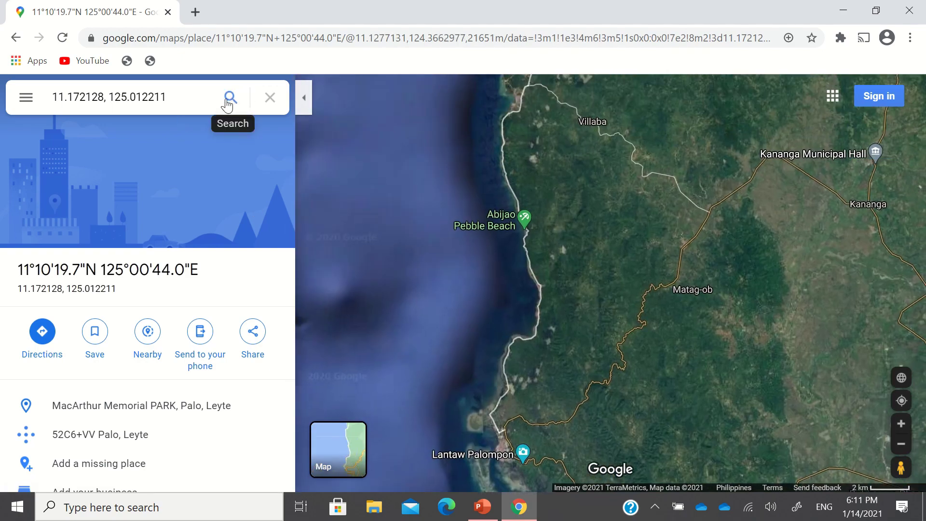
{"action": "left_click", "coordinate": [269, 98]}
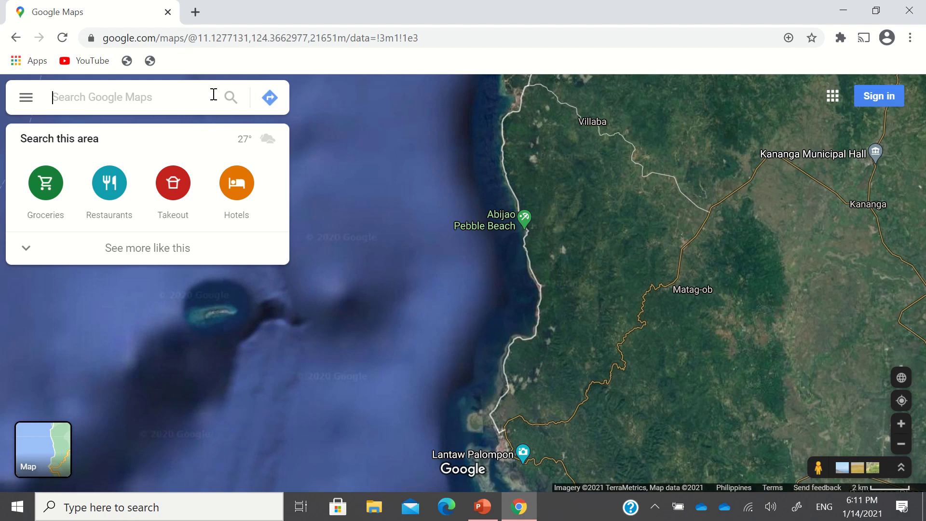
- Search 'balite ele', open Balite Elementary School in Villaba, Leyte, and zoom in
{"action": "type", "text": "a"}
{"action": "key", "text": "BackSpace"}
{"action": "type", "text": "balite elen"}
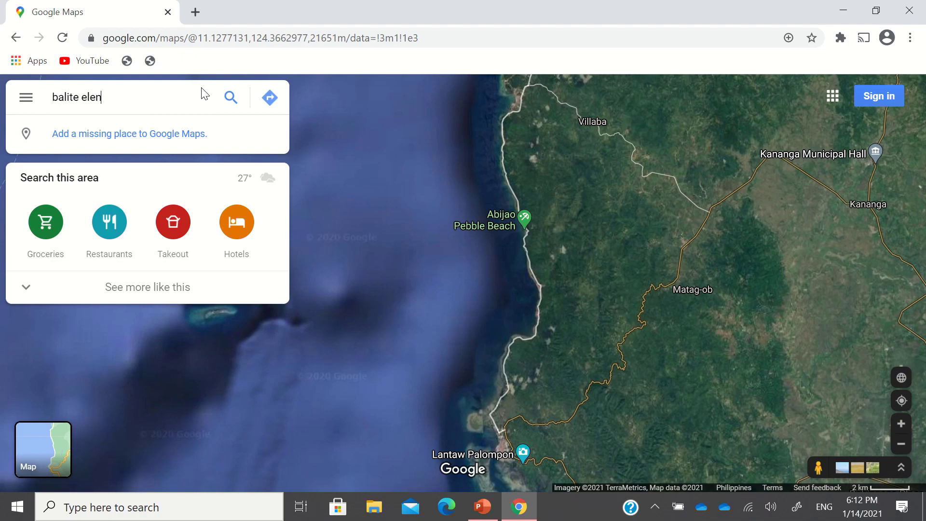
{"action": "key", "text": "BackSpace"}
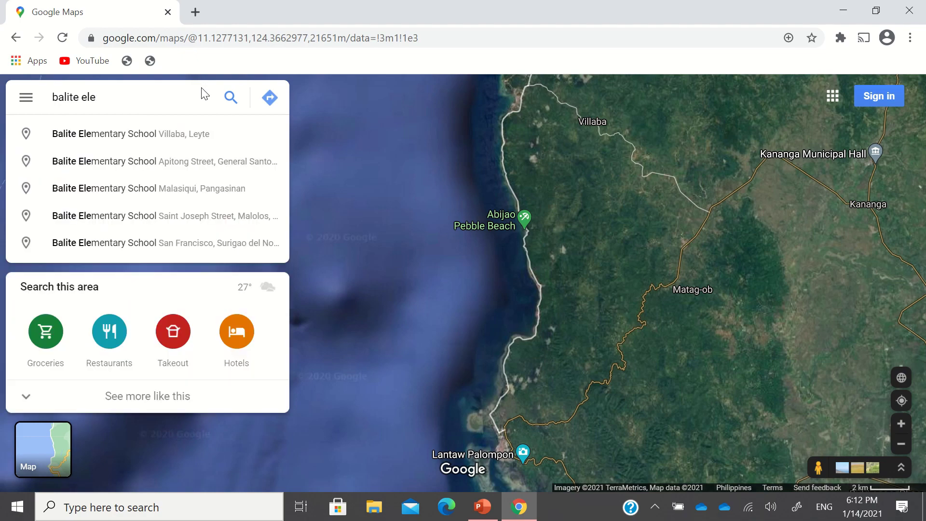
{"action": "left_click", "coordinate": [176, 132]}
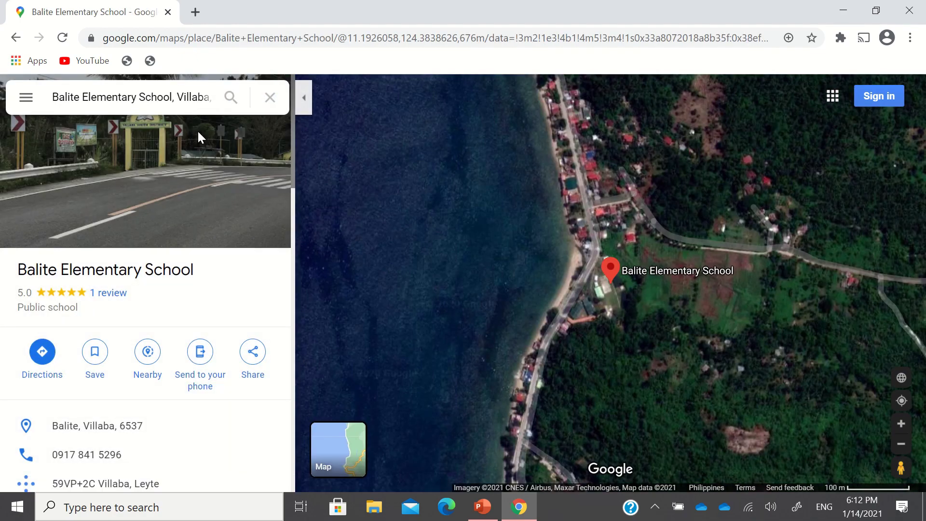
{"action": "scroll", "coordinate": [623, 280], "scroll_direction": "up", "scroll_amount": 3}
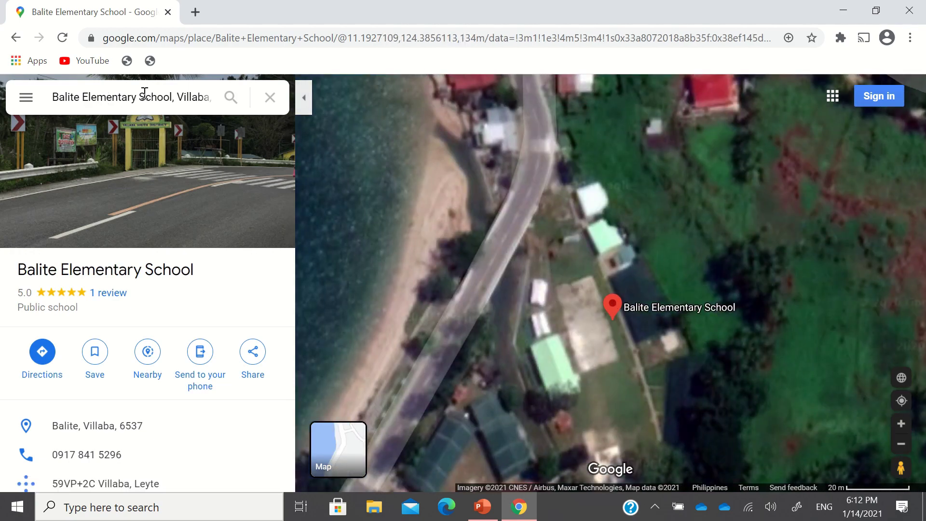
- Read the school's coordinates 11.192638, 124.386054 via What's here?, then clear the search
{"action": "right_click", "coordinate": [615, 316]}
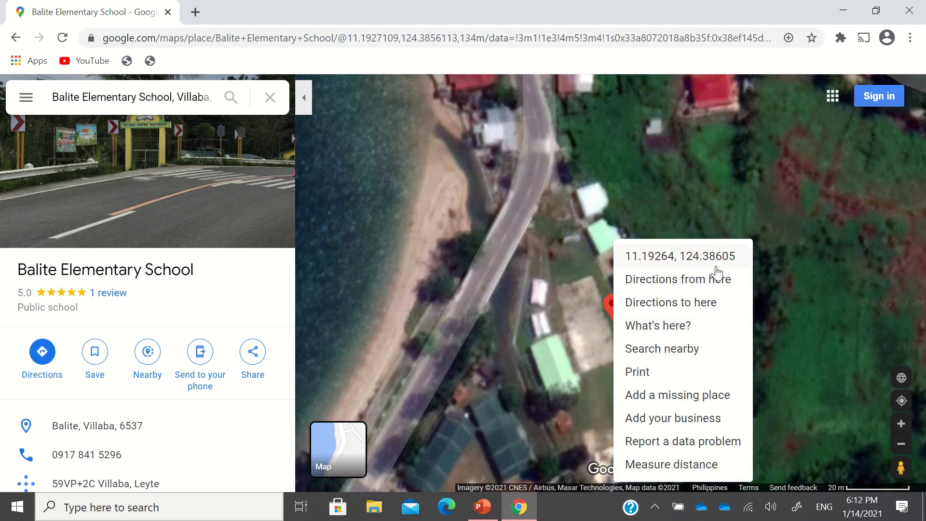
{"action": "left_click", "coordinate": [658, 326]}
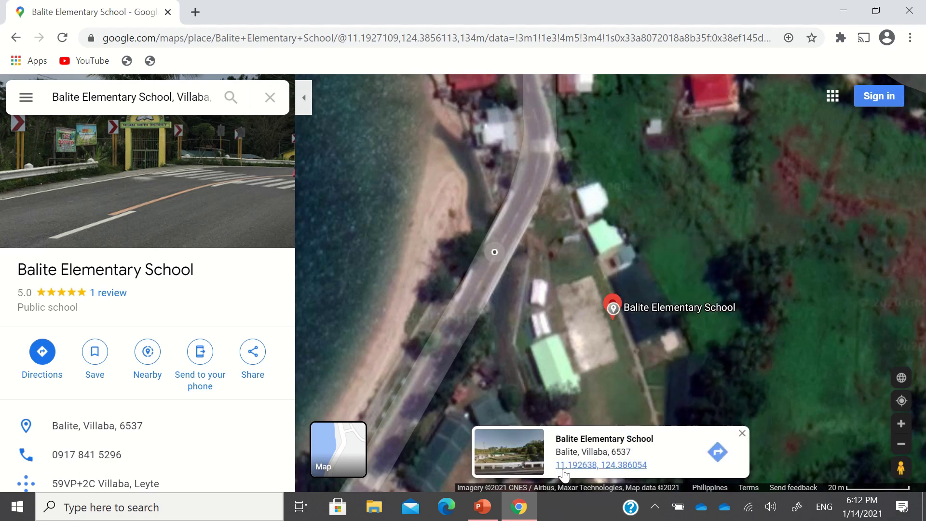
{"action": "left_click_drag", "start_coordinate": [554, 465], "coordinate": [655, 466]}
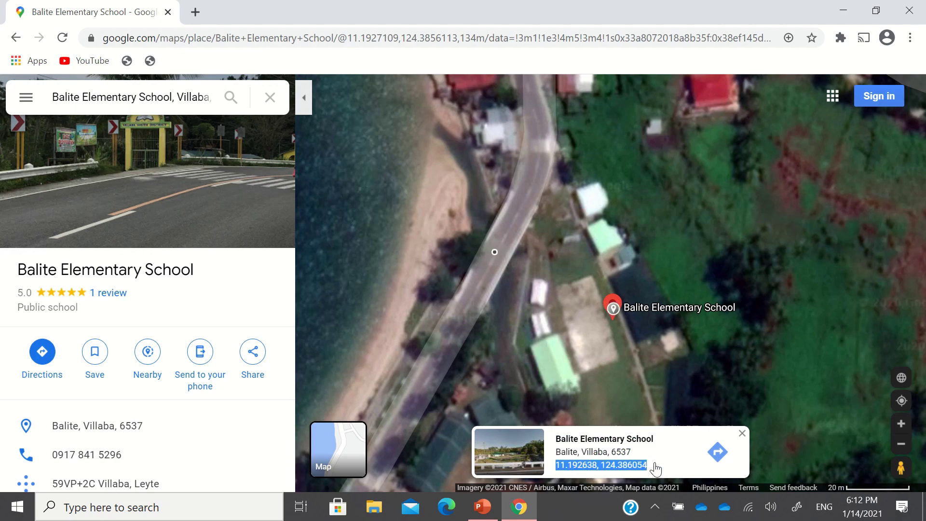
{"action": "left_click", "coordinate": [270, 98]}
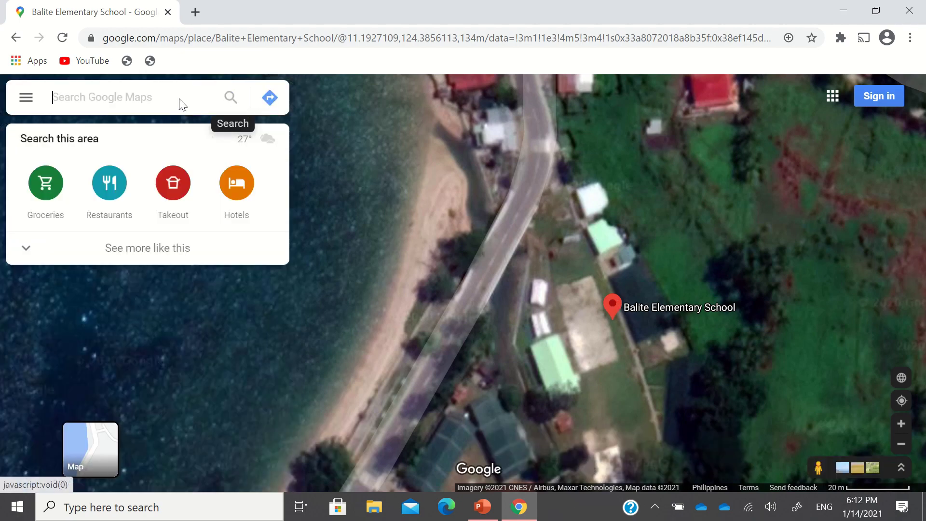
- Replace the search text with 'jordan elementary' and open Jordan Elementary School, Villaba, Leyte
{"action": "type", "text": "abija"}
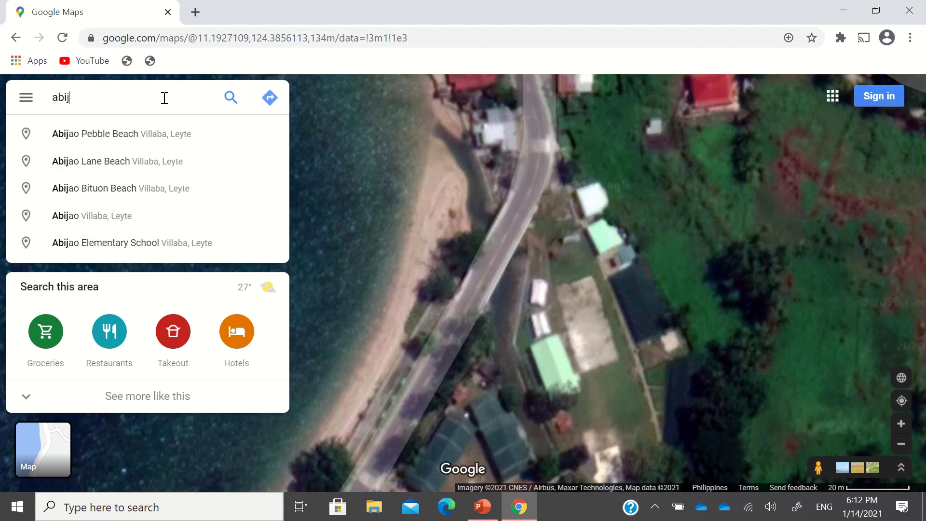
{"action": "key", "text": "BackSpace"}
{"action": "key", "text": "BackSpace"}
{"action": "key", "text": "BackSpace"}
{"action": "key", "text": "BackSpace"}
{"action": "key", "text": "BackSpace"}
{"action": "type", "text": "jordan"}
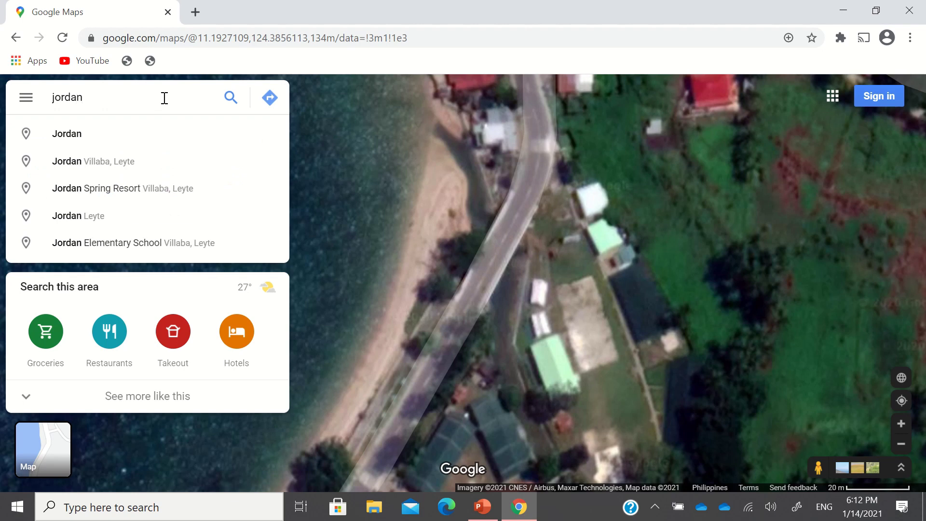
{"action": "type", "text": " elementary"}
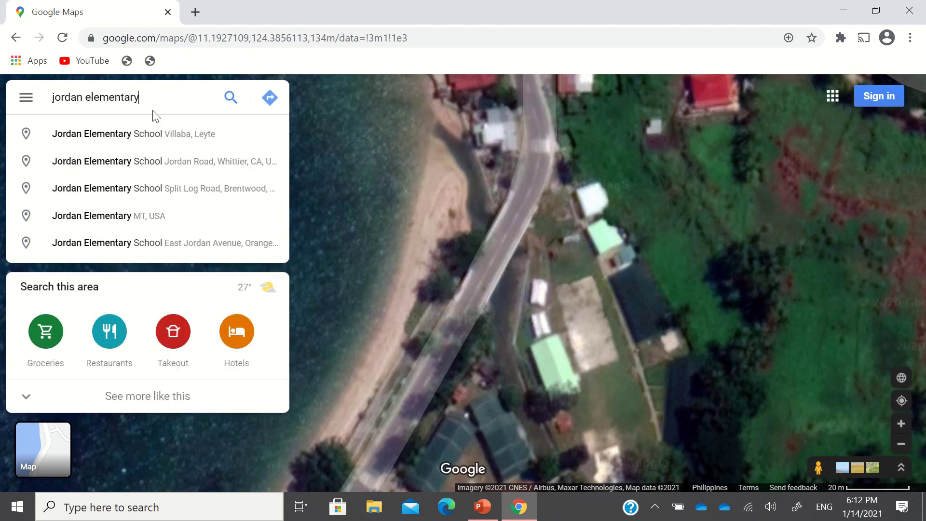
{"action": "left_click", "coordinate": [149, 133]}
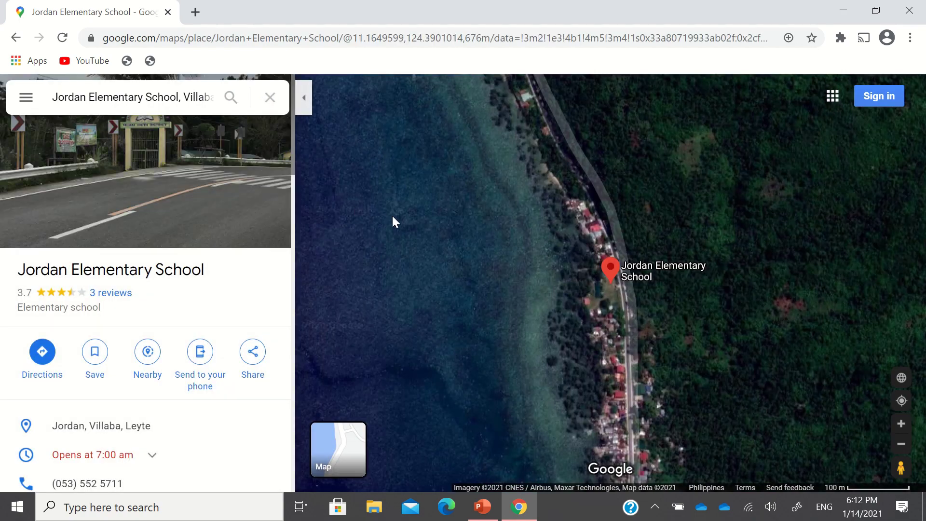
- Zoom and pan the satellite map along the Jordan coastline past Abijao
{"action": "scroll", "coordinate": [631, 265], "scroll_direction": "up", "scroll_amount": 3}
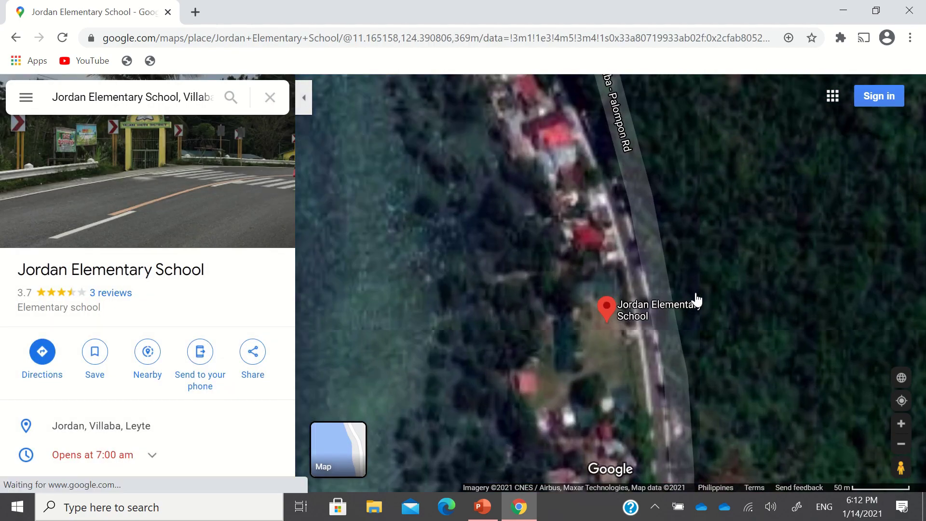
{"action": "scroll", "coordinate": [554, 238], "scroll_direction": "down", "scroll_amount": 5}
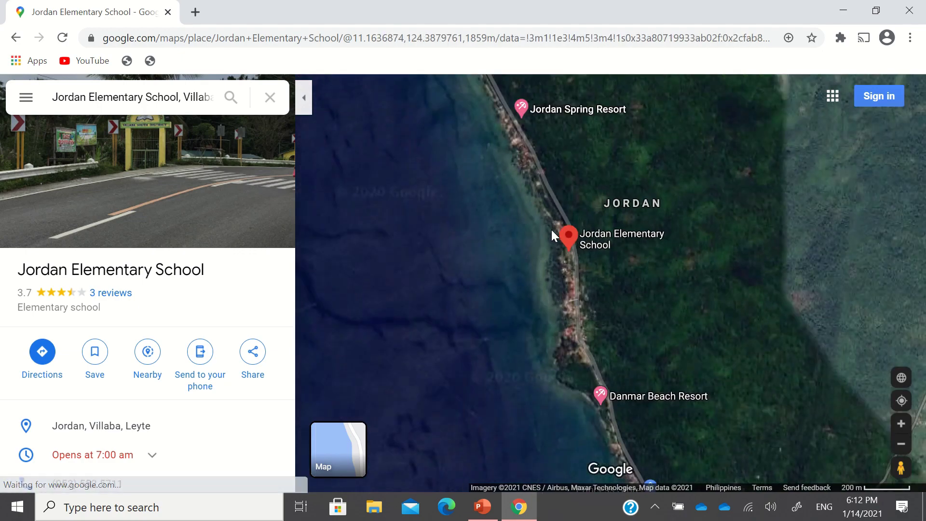
{"action": "left_click_drag", "start_coordinate": [414, 196], "coordinate": [459, 262]}
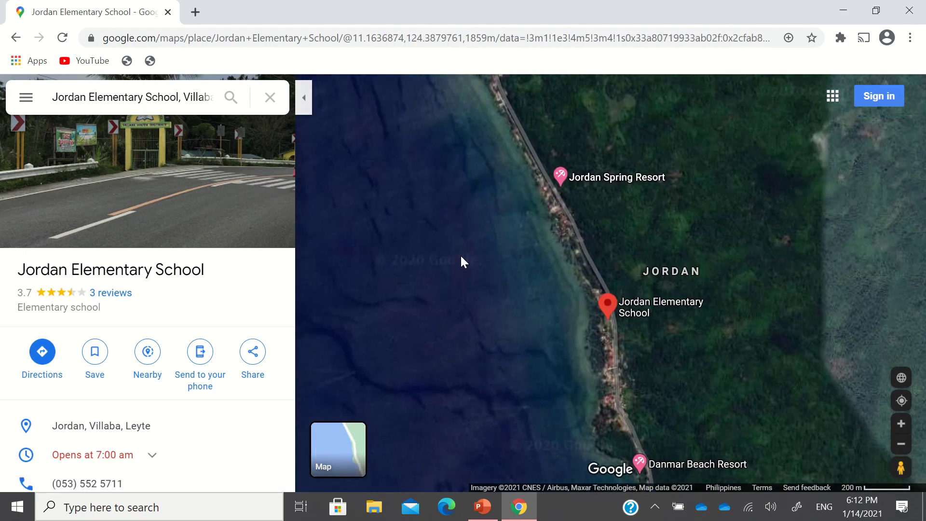
{"action": "scroll", "coordinate": [461, 251], "scroll_direction": "down", "scroll_amount": 2}
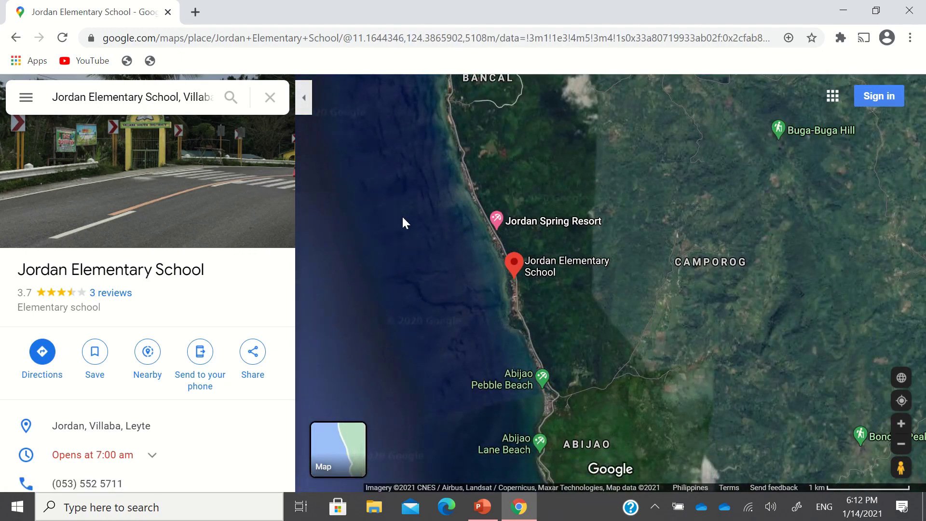
{"action": "left_click_drag", "start_coordinate": [403, 253], "coordinate": [411, 172]}
{"action": "scroll", "coordinate": [406, 208], "scroll_direction": "down", "scroll_amount": 2}
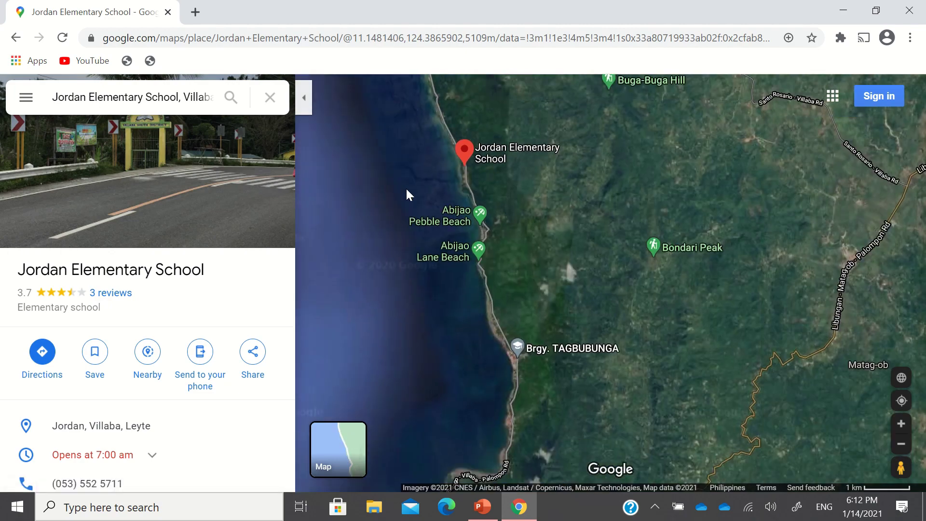
{"action": "left_click_drag", "start_coordinate": [406, 208], "coordinate": [452, 319]}
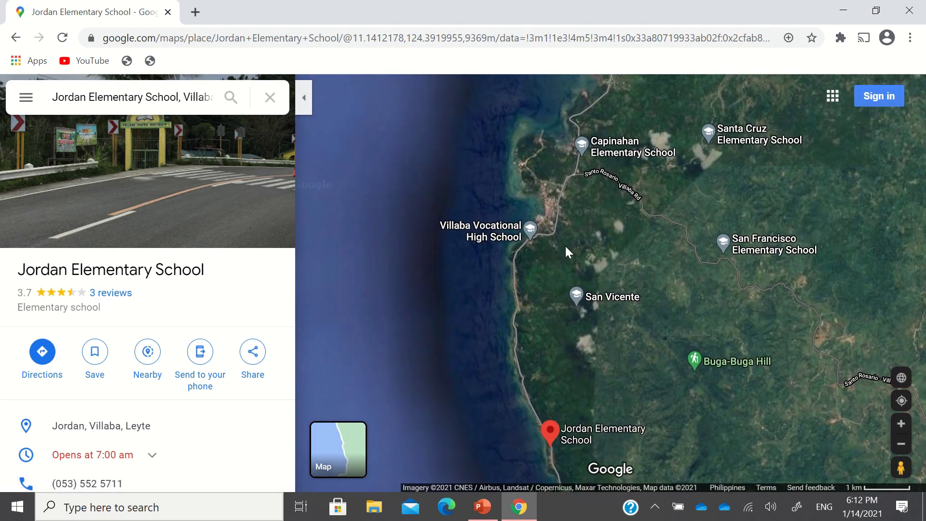
- Pan north past Iligay and centre Capinahan Elementary School beside the Tabango–Villaba–Palompon road
{"action": "scroll", "coordinate": [593, 261], "scroll_direction": "up", "scroll_amount": 2}
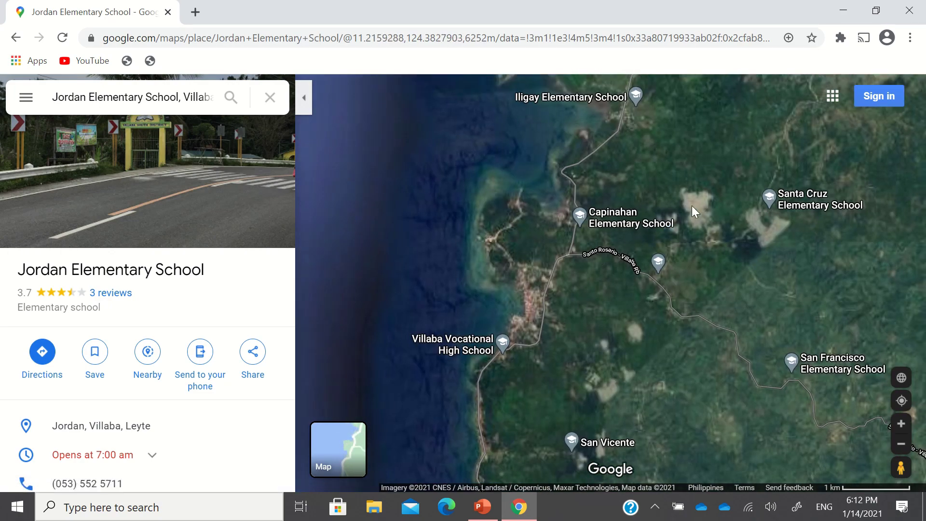
{"action": "left_click_drag", "start_coordinate": [647, 173], "coordinate": [626, 275]}
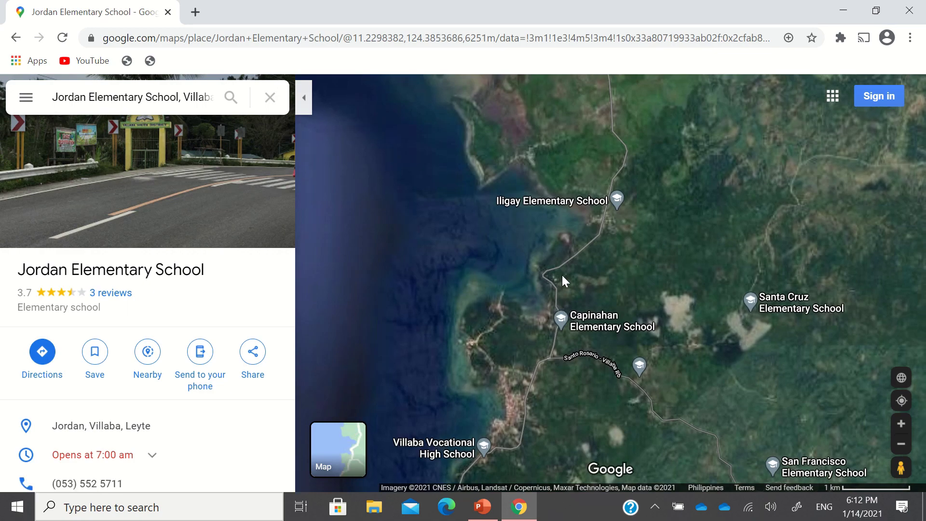
{"action": "scroll", "coordinate": [550, 279], "scroll_direction": "up", "scroll_amount": 2}
{"action": "scroll", "coordinate": [549, 309], "scroll_direction": "up", "scroll_amount": 5}
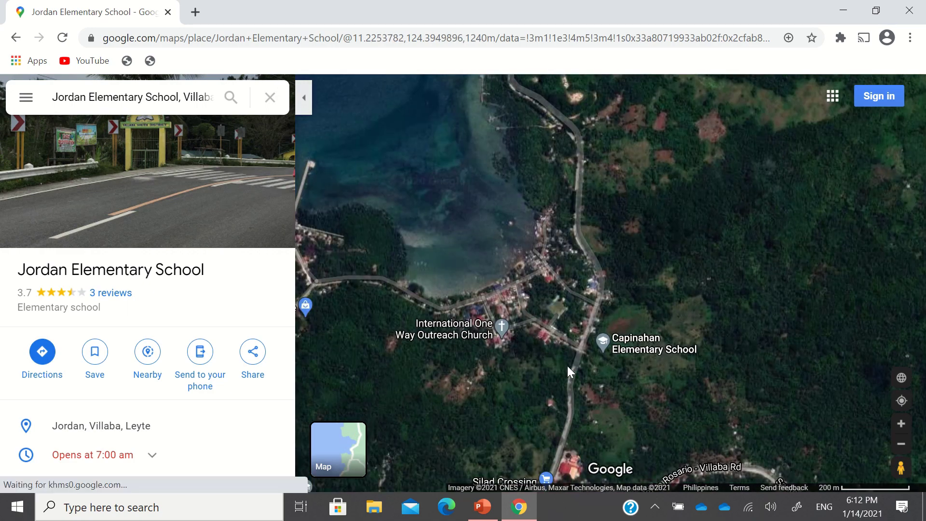
{"action": "scroll", "coordinate": [570, 362], "scroll_direction": "up", "scroll_amount": 3}
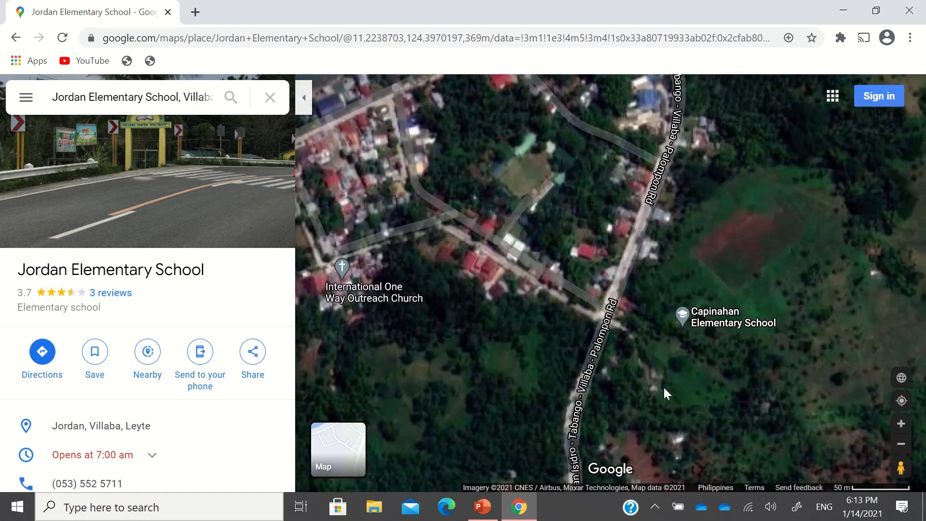
{"action": "left_click_drag", "start_coordinate": [706, 398], "coordinate": [567, 373]}
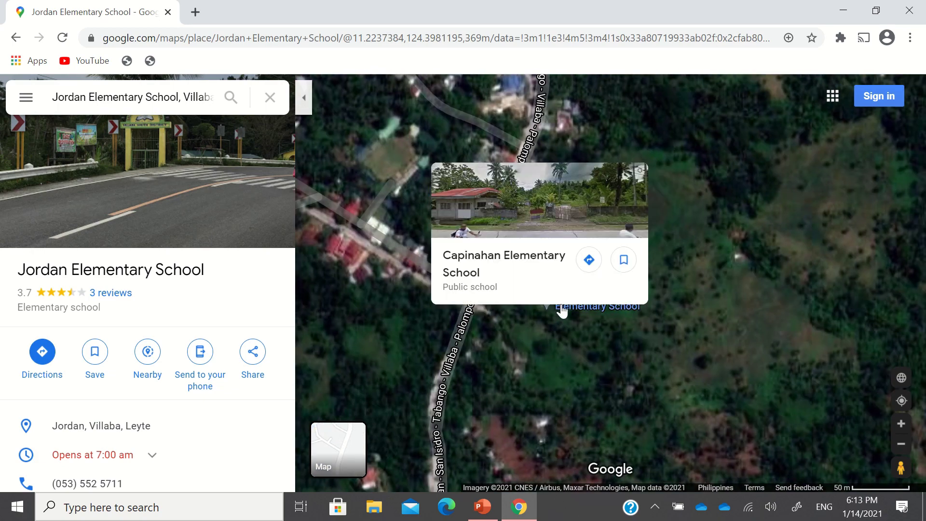
{"action": "mouse_move", "coordinate": [571, 319]}
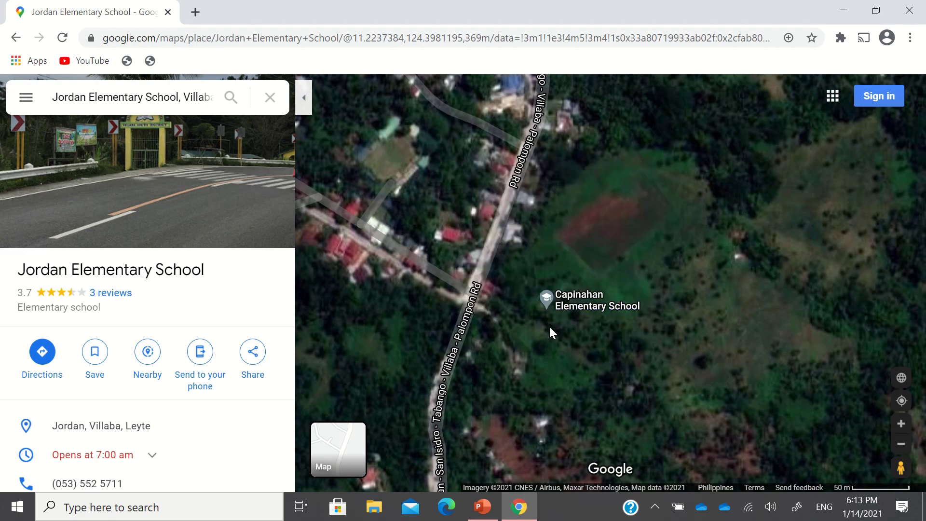
{"action": "scroll", "coordinate": [549, 325], "scroll_direction": "down", "scroll_amount": 2}
{"action": "scroll", "coordinate": [528, 314], "scroll_direction": "down", "scroll_amount": 1}
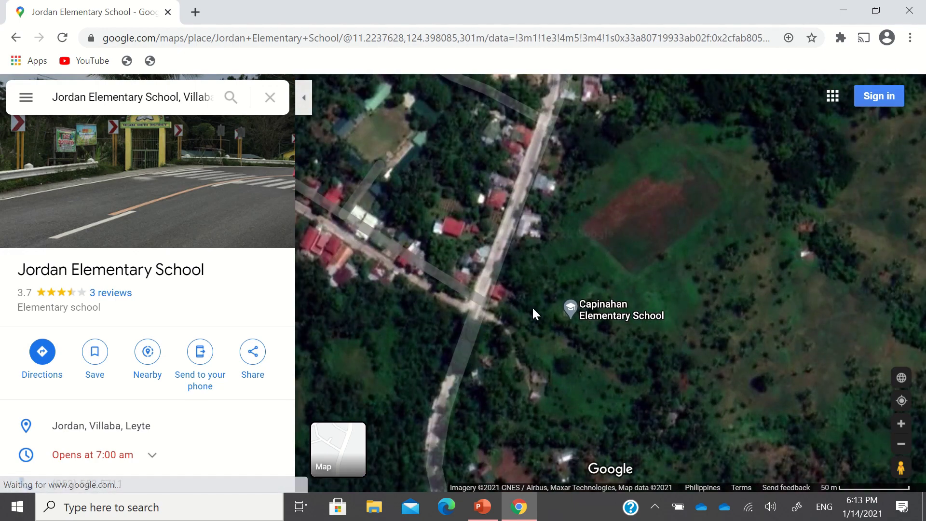
{"action": "scroll", "coordinate": [545, 306], "scroll_direction": "down", "scroll_amount": 1}
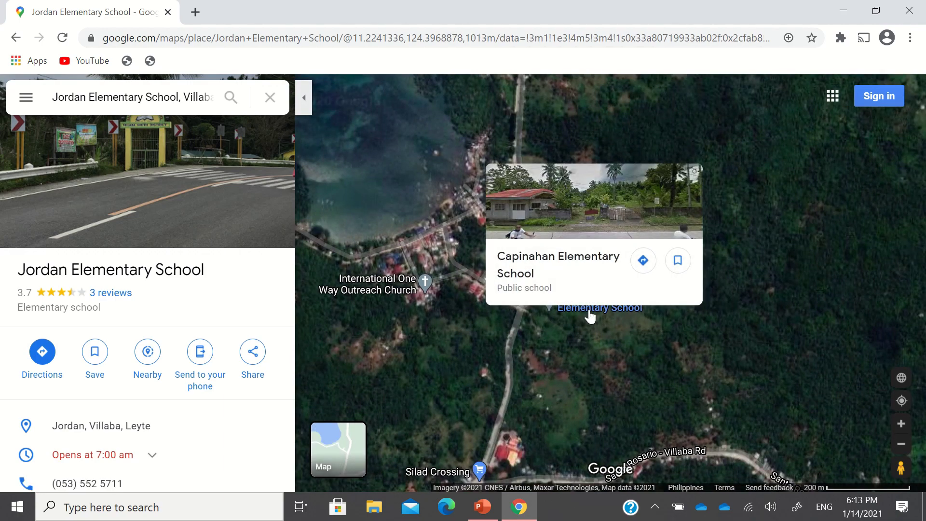
- Dismiss the location menu near Capinahan Elementary School and zoom out to Suba and Silad
{"action": "right_click", "coordinate": [589, 315]}
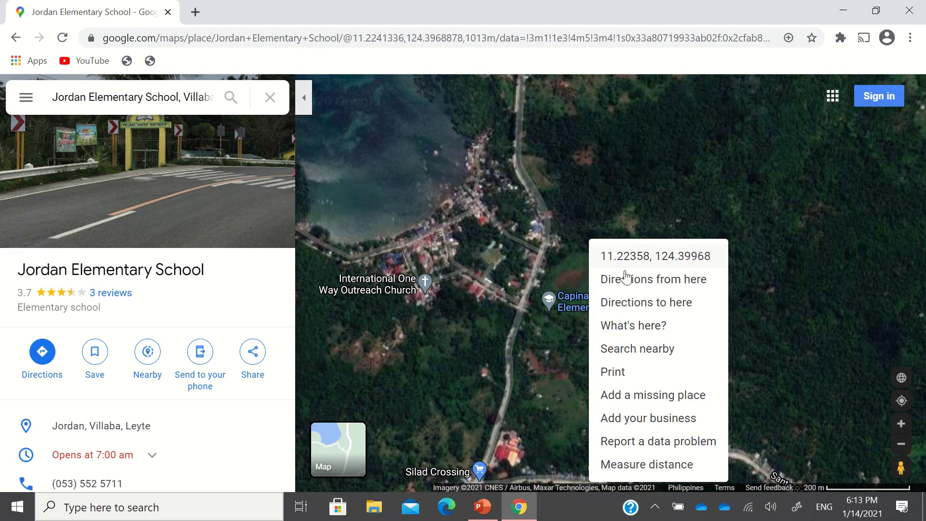
{"action": "left_click", "coordinate": [545, 361]}
{"action": "scroll", "coordinate": [545, 361], "scroll_direction": "down", "scroll_amount": 2}
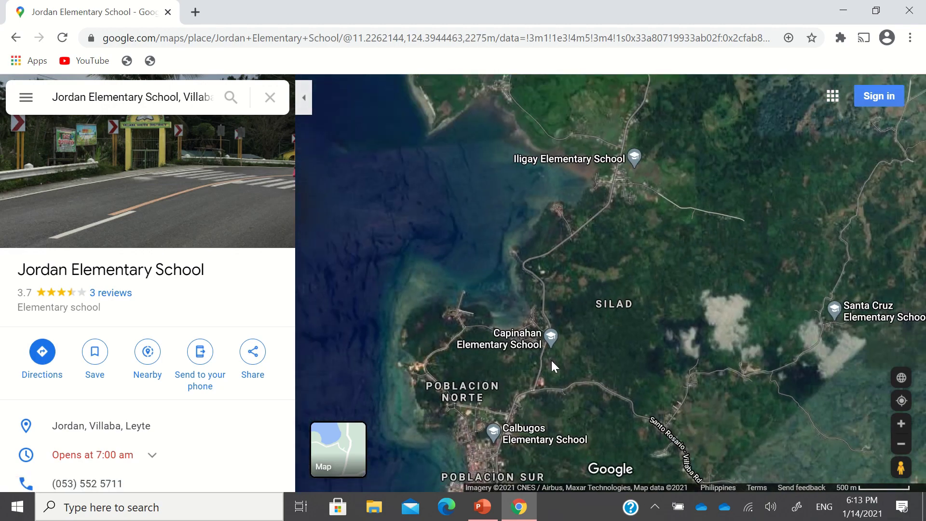
- Follow Santo Rosario–Villaba Rd inland and zoom in on Casilion and A. Tumamak schools
{"action": "left_click_drag", "start_coordinate": [684, 375], "coordinate": [606, 288]}
{"action": "left_click_drag", "start_coordinate": [652, 360], "coordinate": [610, 317]}
{"action": "scroll", "coordinate": [609, 317], "scroll_direction": "up", "scroll_amount": 2}
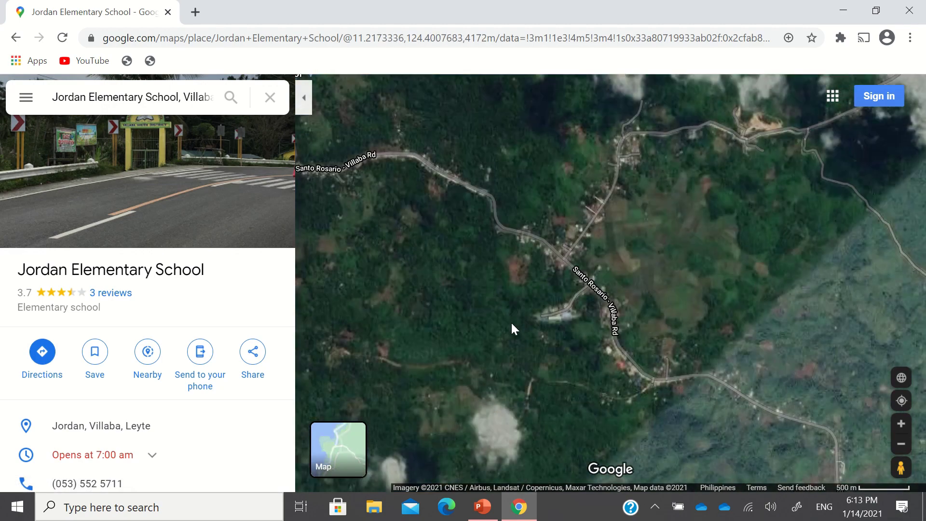
{"action": "left_click_drag", "start_coordinate": [436, 230], "coordinate": [543, 363]}
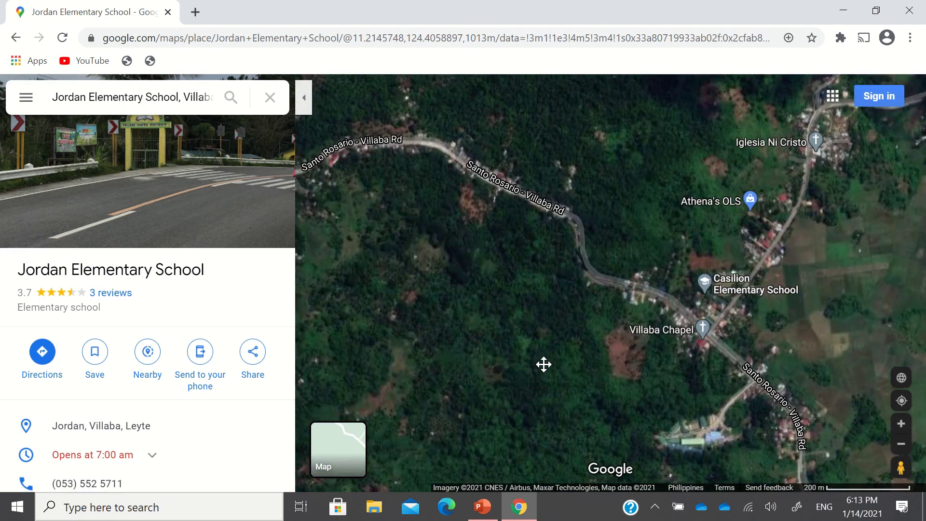
{"action": "mouse_move", "coordinate": [433, 258]}
{"action": "left_mouse_down"}
{"action": "mouse_move", "coordinate": [568, 382]}
{"action": "mouse_move", "coordinate": [448, 263]}
{"action": "left_mouse_up"}
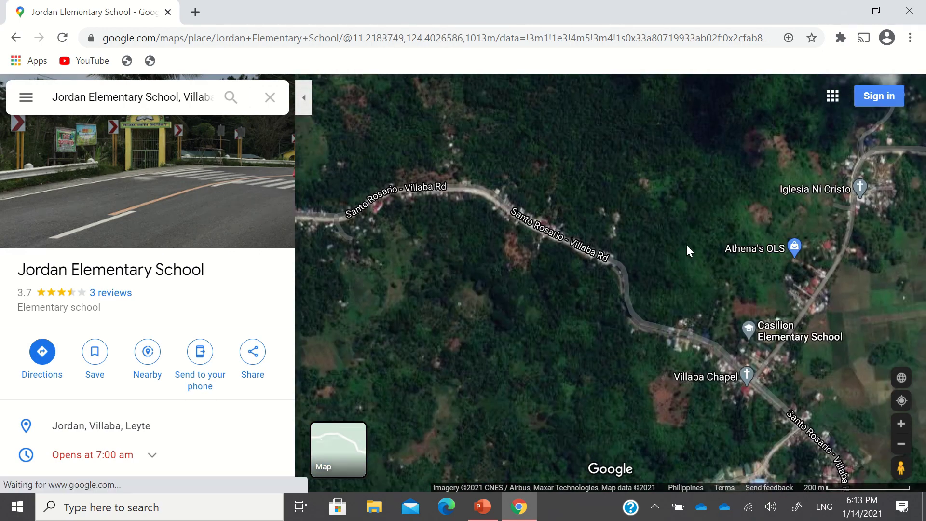
{"action": "left_click_drag", "start_coordinate": [686, 248], "coordinate": [622, 214]}
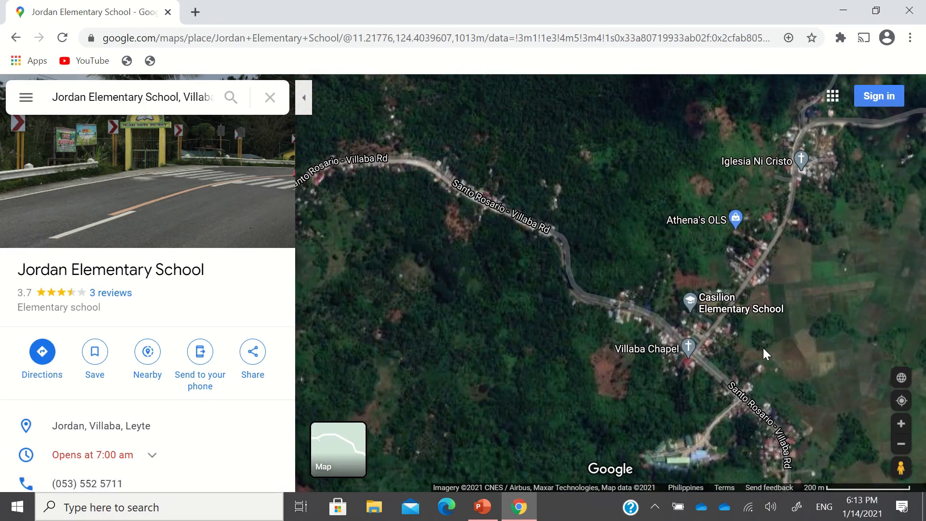
{"action": "left_click_drag", "start_coordinate": [799, 359], "coordinate": [681, 286]}
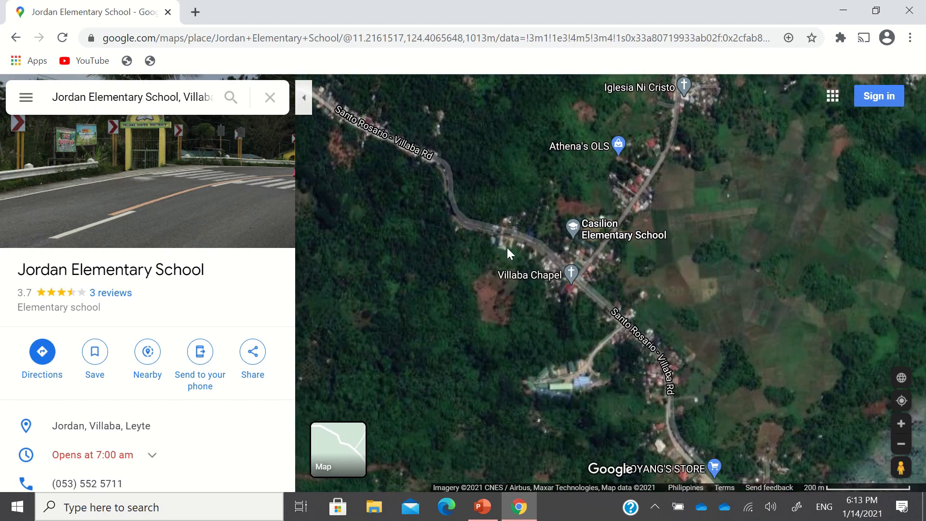
{"action": "scroll", "coordinate": [473, 265], "scroll_direction": "up", "scroll_amount": 4}
{"action": "scroll", "coordinate": [757, 306], "scroll_direction": "up", "scroll_amount": 2}
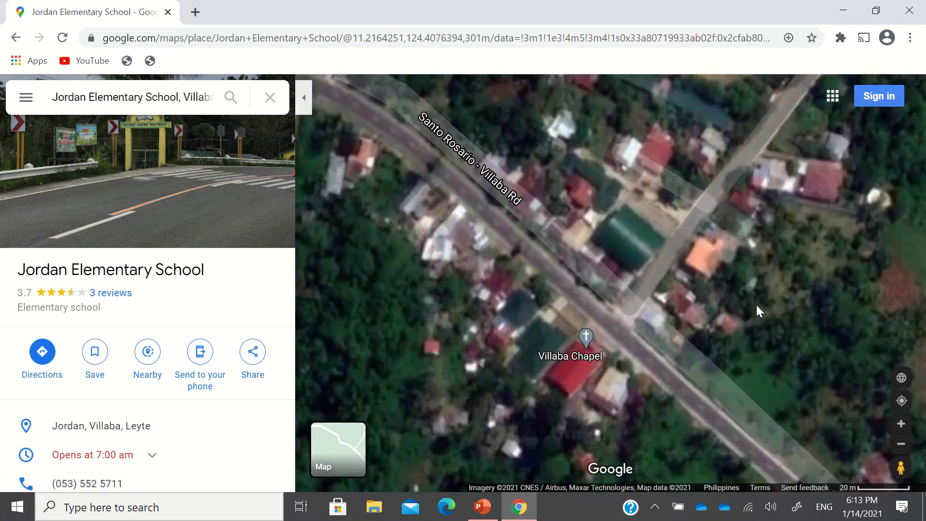
{"action": "left_click_drag", "start_coordinate": [777, 271], "coordinate": [705, 361]}
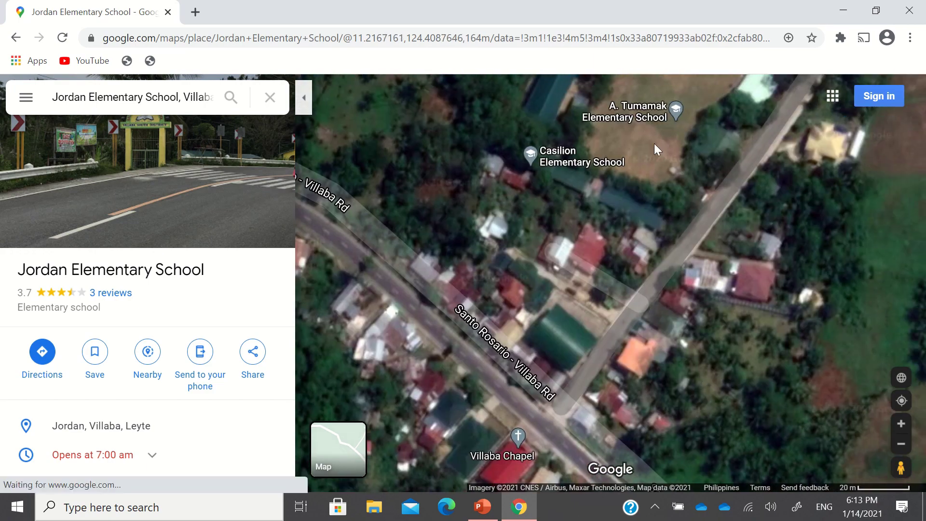
{"action": "left_click_drag", "start_coordinate": [654, 143], "coordinate": [637, 283]}
{"action": "scroll", "coordinate": [672, 234], "scroll_direction": "up", "scroll_amount": 1}
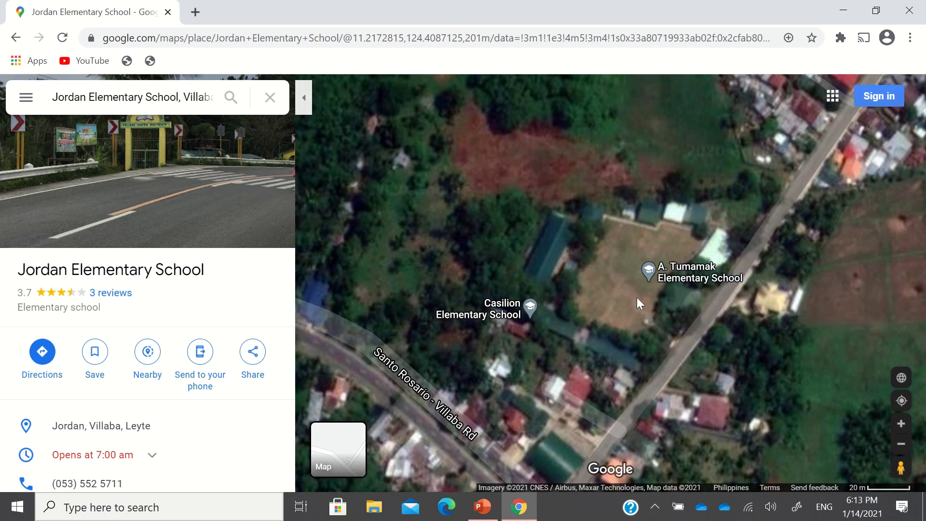
{"action": "mouse_move", "coordinate": [519, 322]}
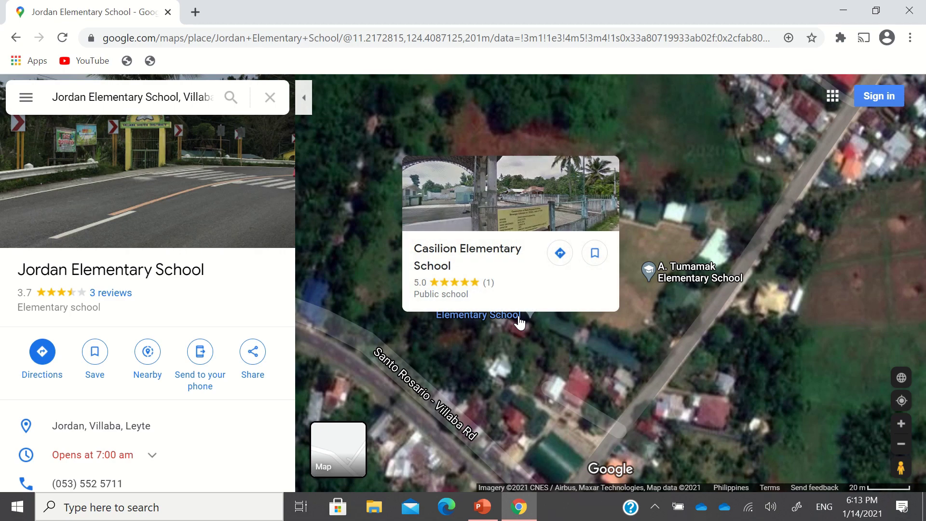
- Zoom out and follow the road past Boyang's Store to San Francisco and Tagbubunga schools
{"action": "scroll", "coordinate": [522, 327], "scroll_direction": "down", "scroll_amount": 3}
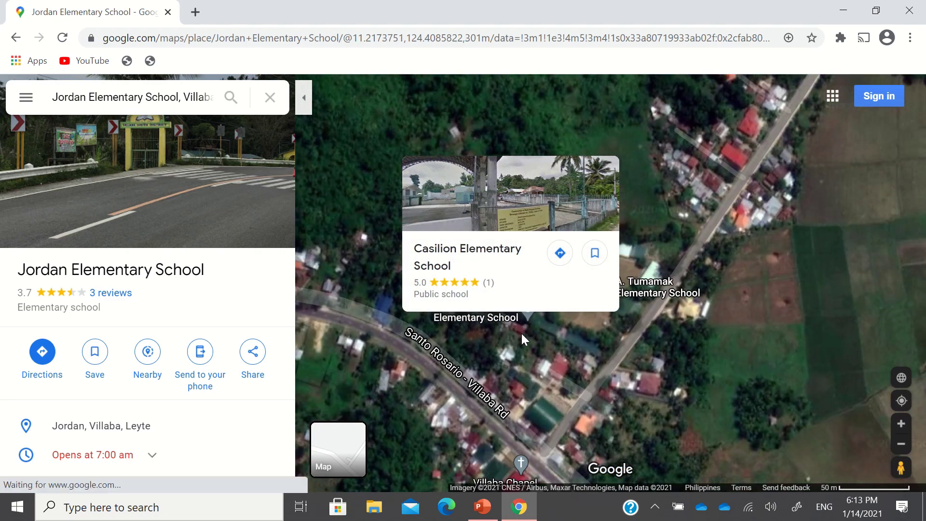
{"action": "scroll", "coordinate": [519, 334], "scroll_direction": "down", "scroll_amount": 2}
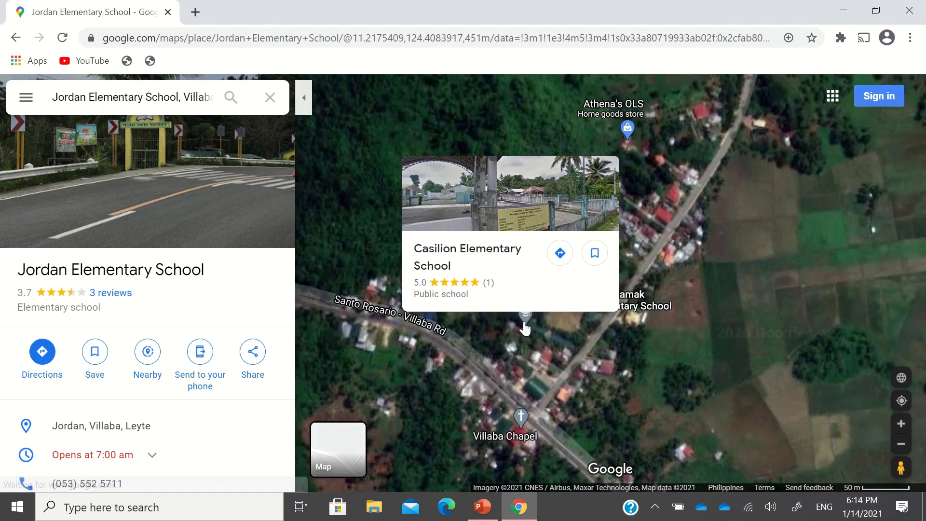
{"action": "scroll", "coordinate": [673, 364], "scroll_direction": "down", "scroll_amount": 4}
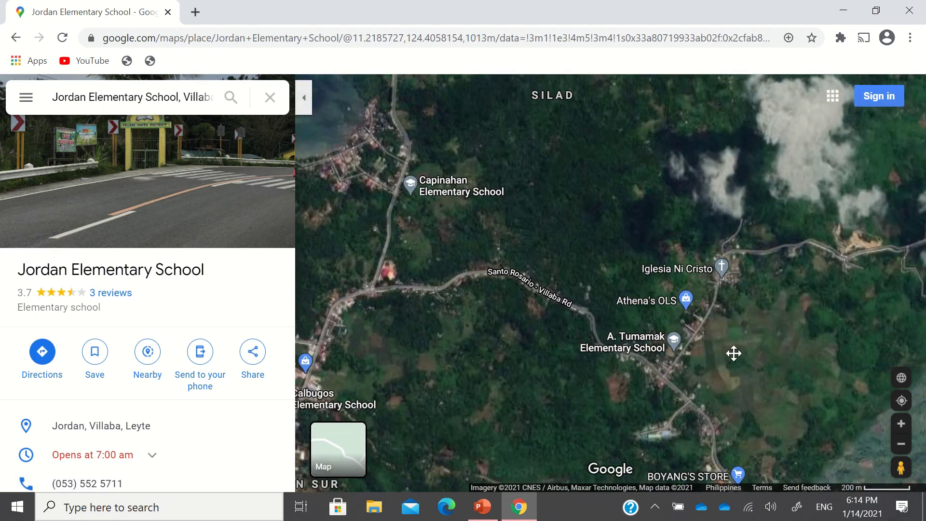
{"action": "left_click_drag", "start_coordinate": [731, 352], "coordinate": [646, 282]}
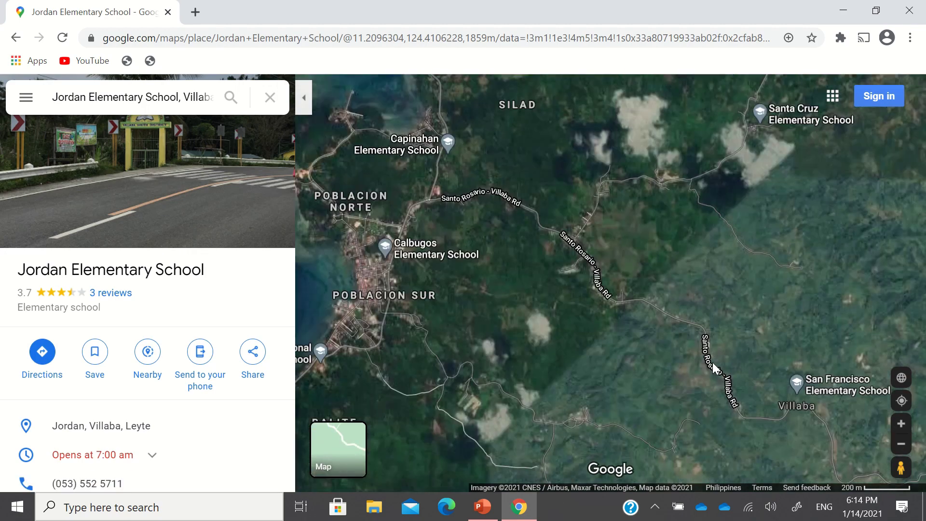
{"action": "scroll", "coordinate": [758, 411], "scroll_direction": "down", "scroll_amount": 2}
{"action": "left_click_drag", "start_coordinate": [758, 411], "coordinate": [613, 337]}
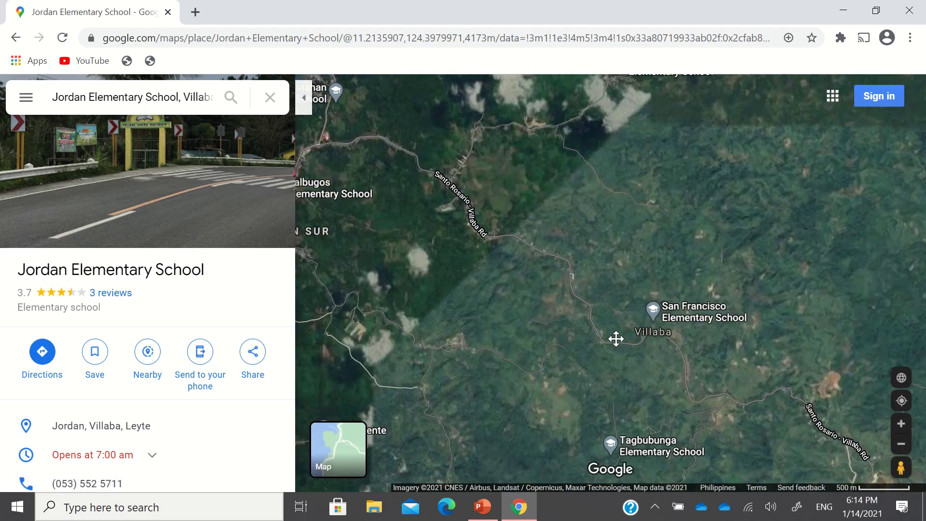
{"action": "left_click_drag", "start_coordinate": [747, 380], "coordinate": [563, 285]}
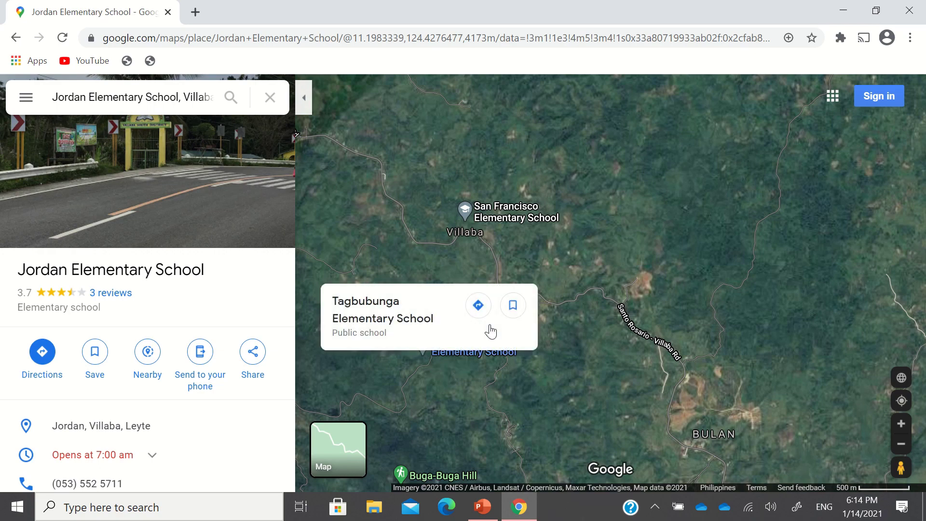
- Reframe around the Santa Cruz and San Francisco schools, then continue southeast to Bulan
{"action": "scroll", "coordinate": [638, 296], "scroll_direction": "down", "scroll_amount": 2}
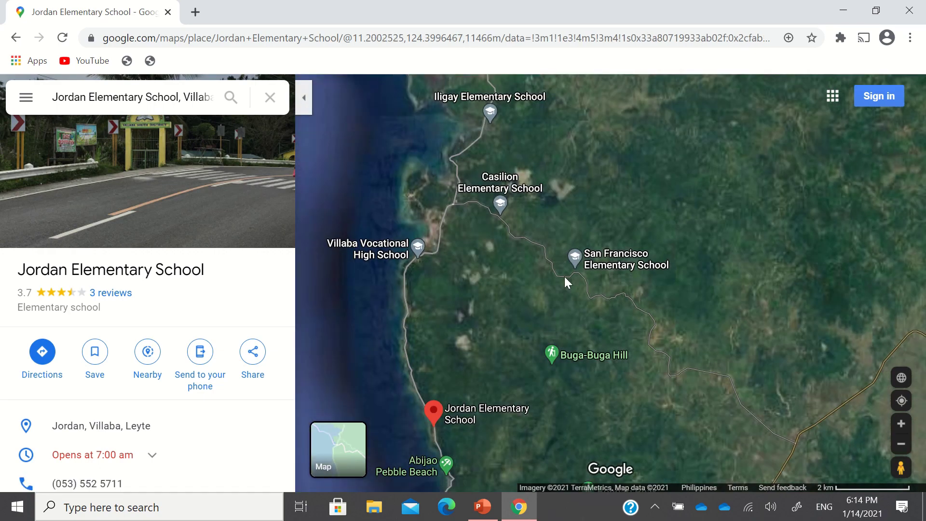
{"action": "scroll", "coordinate": [564, 278], "scroll_direction": "up", "scroll_amount": 1}
{"action": "left_click_drag", "start_coordinate": [537, 252], "coordinate": [595, 346]}
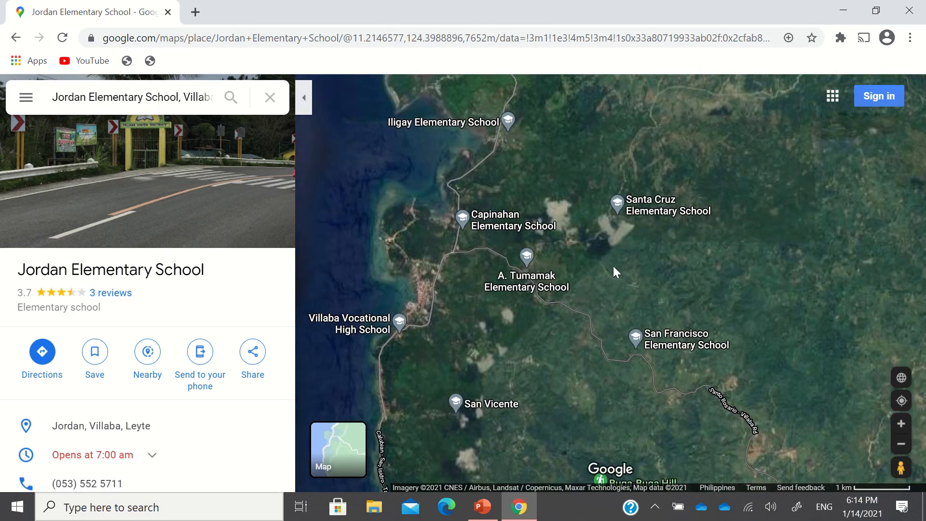
{"action": "scroll", "coordinate": [612, 265], "scroll_direction": "down", "scroll_amount": 2}
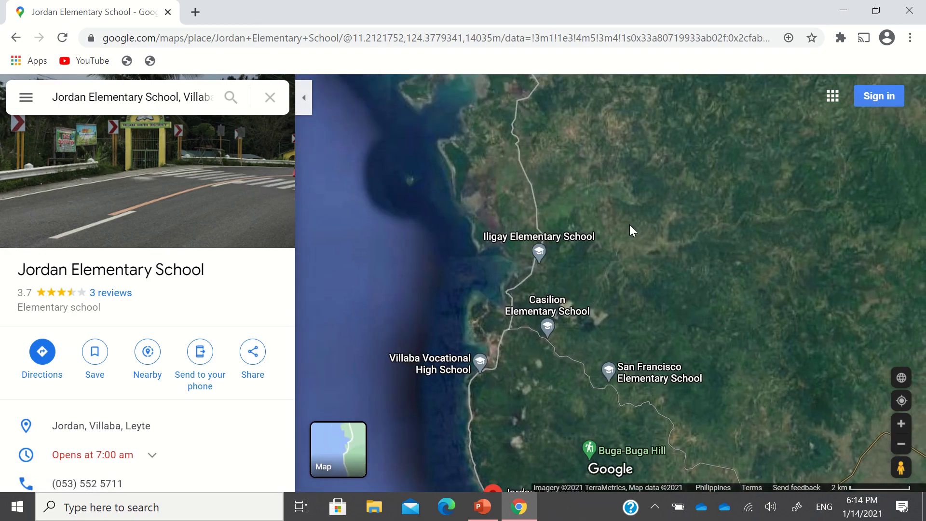
{"action": "left_click_drag", "start_coordinate": [629, 224], "coordinate": [618, 259]}
{"action": "scroll", "coordinate": [608, 319], "scroll_direction": "up", "scroll_amount": 3}
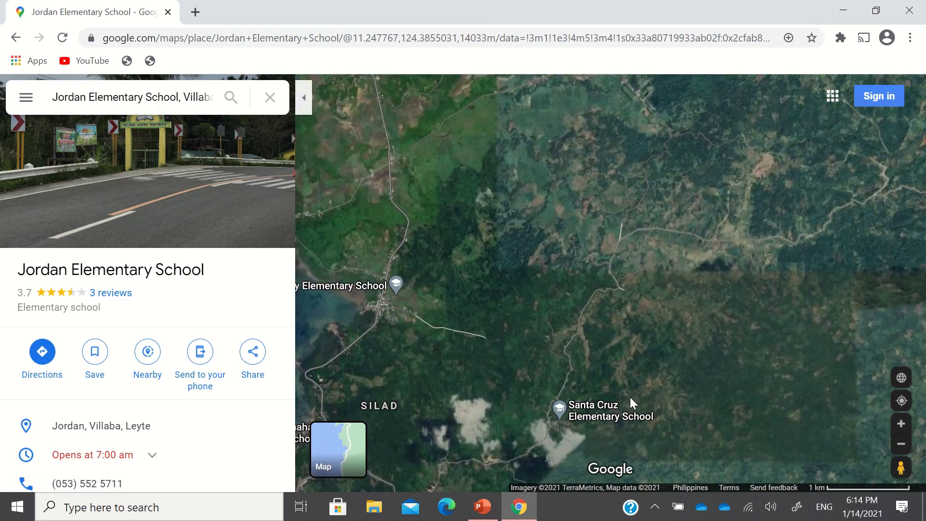
{"action": "left_click_drag", "start_coordinate": [621, 390], "coordinate": [606, 298]}
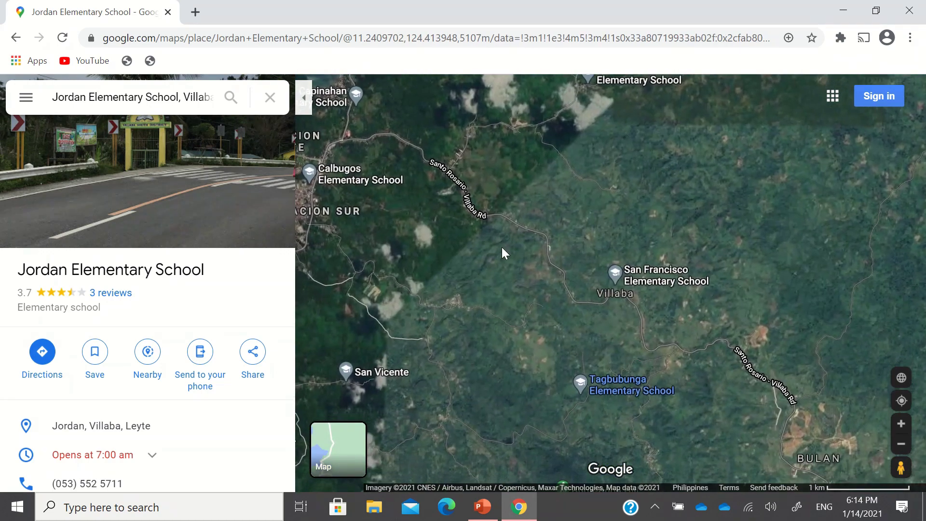
{"action": "left_click_drag", "start_coordinate": [682, 333], "coordinate": [573, 246]}
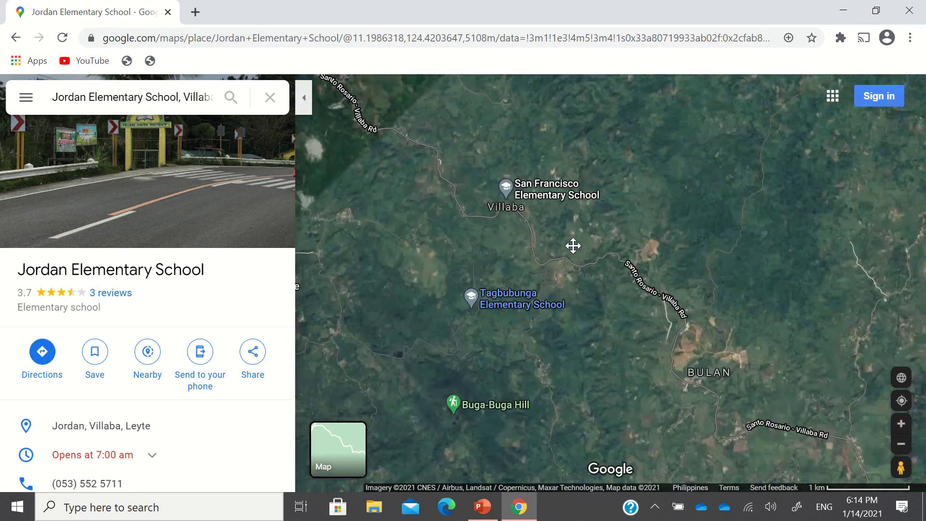
{"action": "left_click_drag", "start_coordinate": [723, 408], "coordinate": [645, 304]}
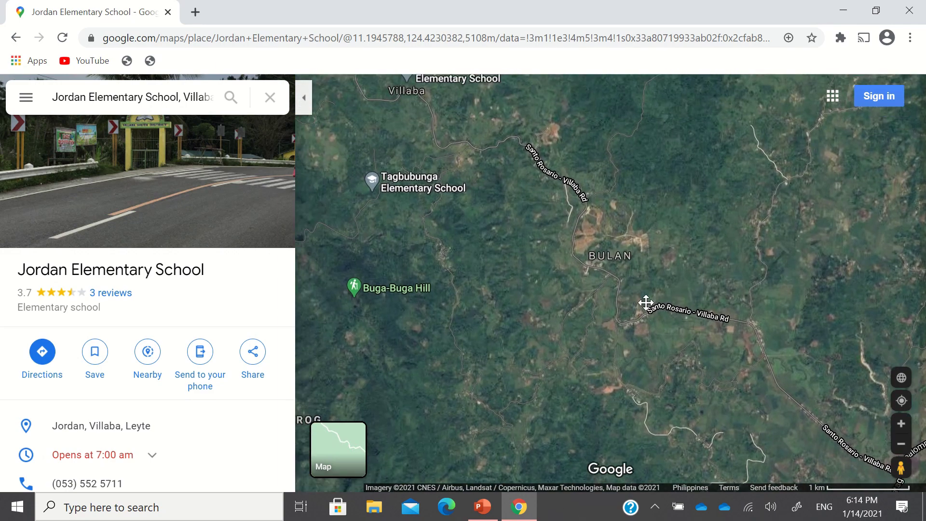
{"action": "scroll", "coordinate": [555, 241], "scroll_direction": "up", "scroll_amount": 2}
- Zoom the satellite map in on the roadside settlement along Santo Rosario–Villaba Rd
{"action": "scroll", "coordinate": [622, 226], "scroll_direction": "up", "scroll_amount": 2}
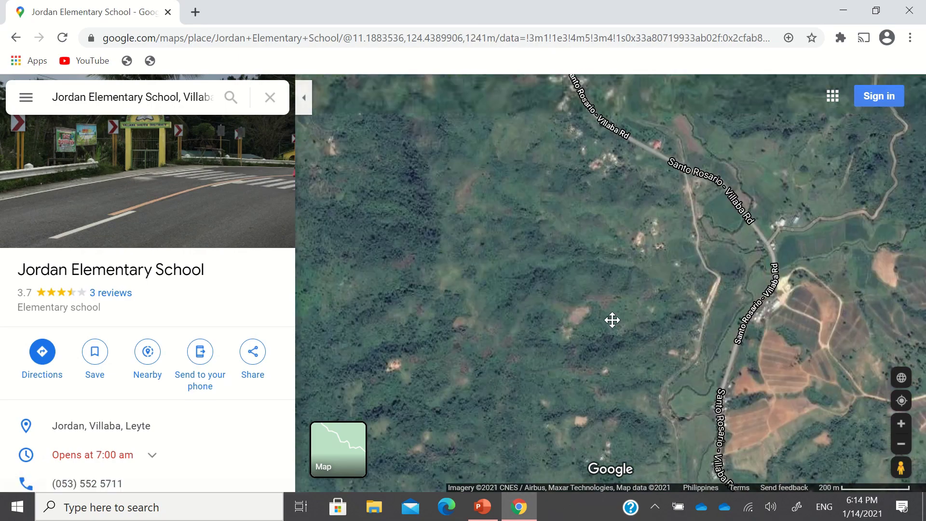
{"action": "scroll", "coordinate": [543, 196], "scroll_direction": "up", "scroll_amount": 2}
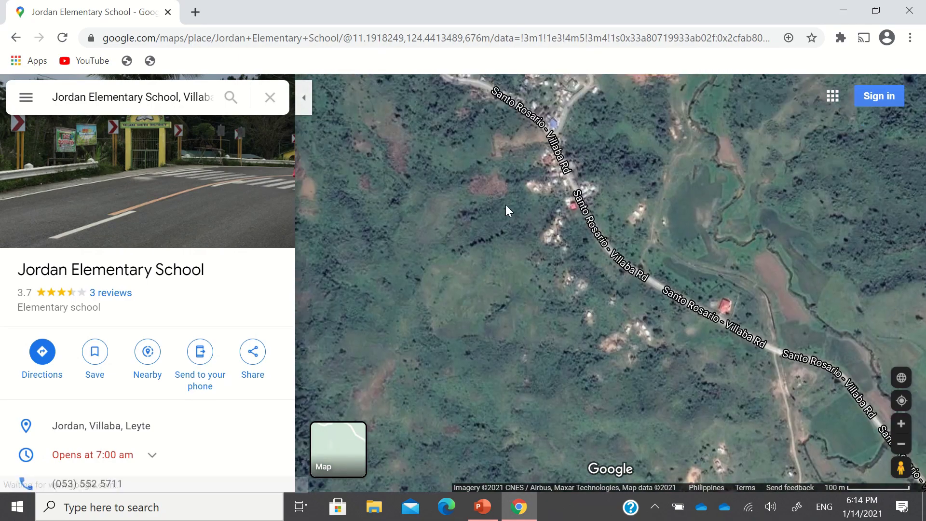
{"action": "left_click_drag", "start_coordinate": [505, 204], "coordinate": [533, 303]}
{"action": "scroll", "coordinate": [594, 255], "scroll_direction": "up", "scroll_amount": 2}
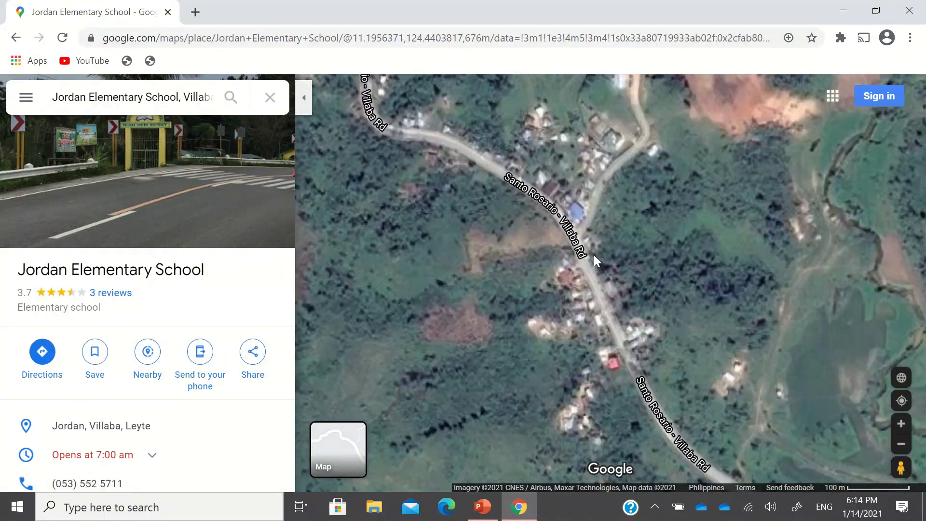
{"action": "scroll", "coordinate": [594, 254], "scroll_direction": "up", "scroll_amount": 2}
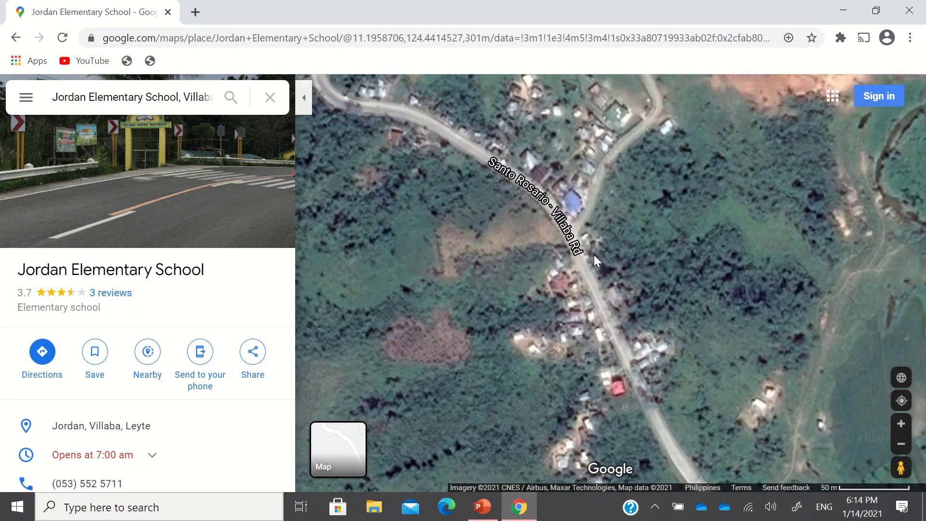
{"action": "scroll", "coordinate": [554, 256], "scroll_direction": "up", "scroll_amount": 4}
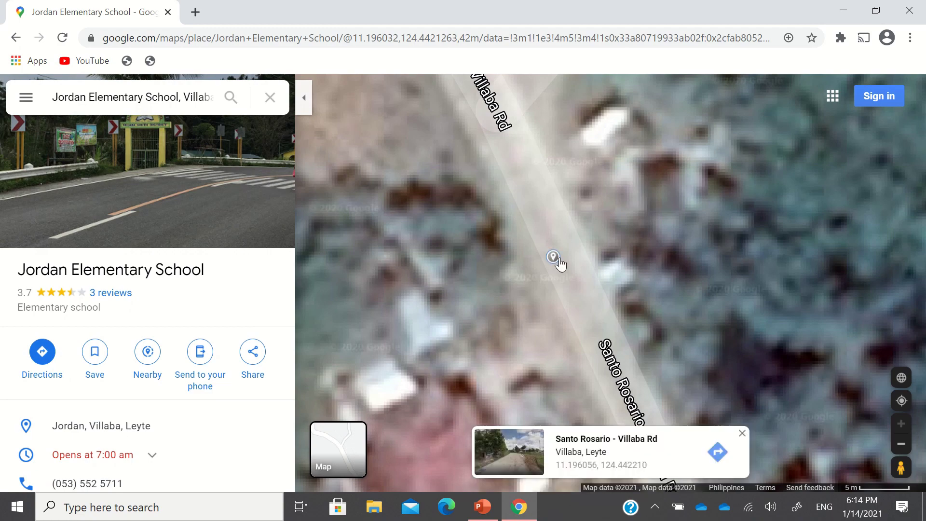
{"action": "scroll", "coordinate": [593, 285], "scroll_direction": "down", "scroll_amount": 5}
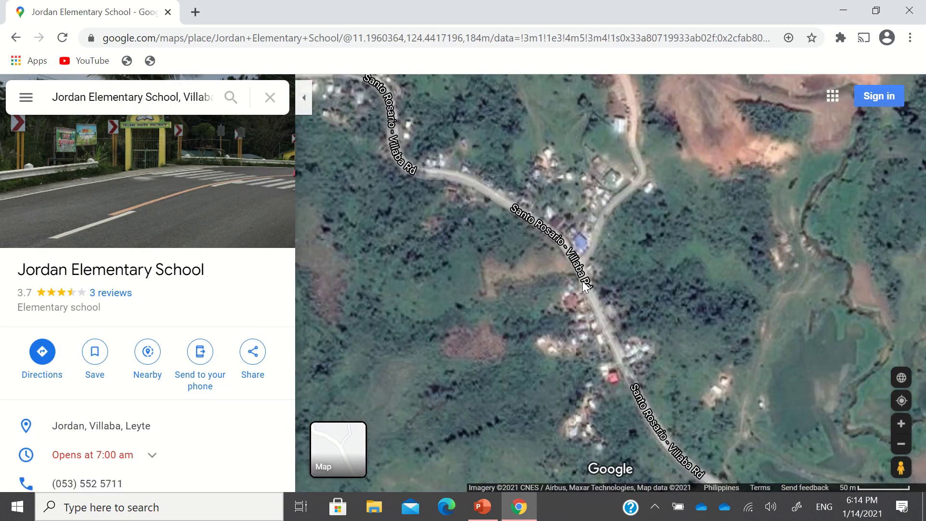
{"action": "scroll", "coordinate": [582, 283], "scroll_direction": "down", "scroll_amount": 2}
{"action": "scroll", "coordinate": [580, 278], "scroll_direction": "down", "scroll_amount": 1}
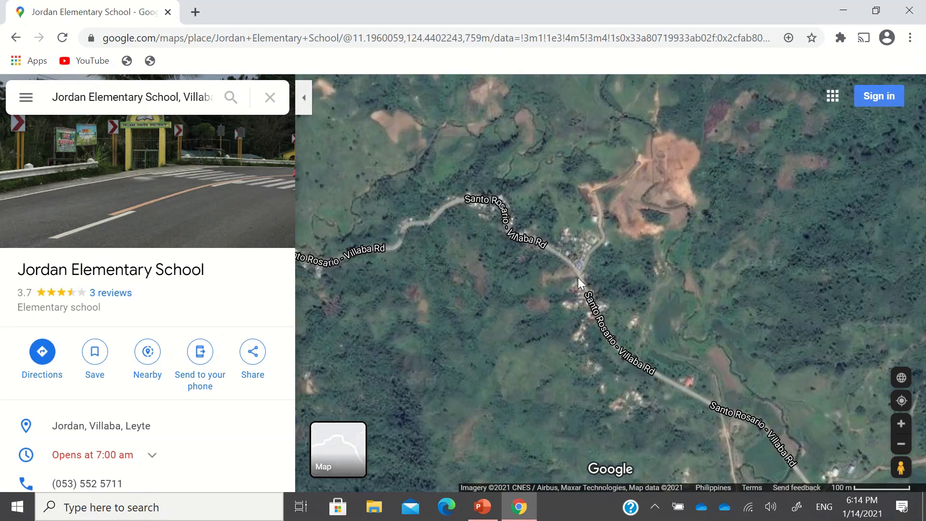
{"action": "scroll", "coordinate": [512, 277], "scroll_direction": "down", "scroll_amount": 2}
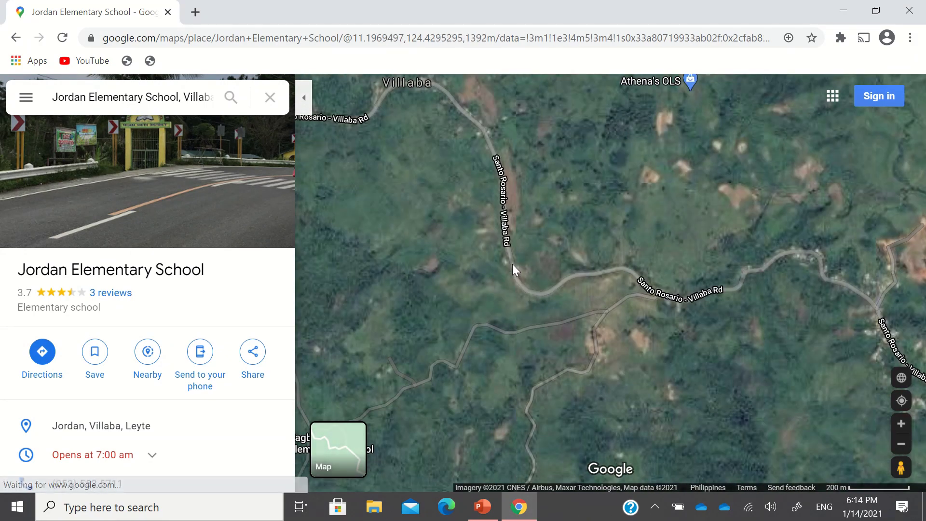
{"action": "scroll", "coordinate": [513, 268], "scroll_direction": "up", "scroll_amount": 3}
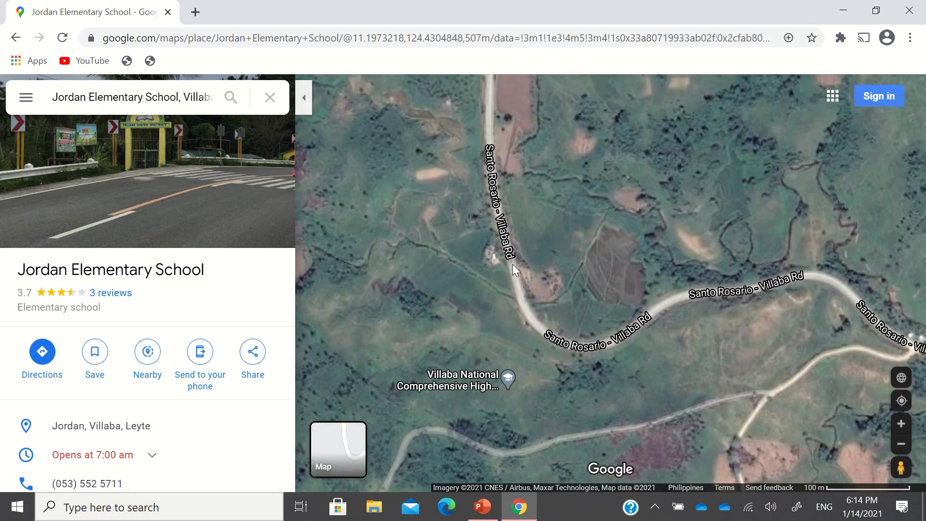
{"action": "scroll", "coordinate": [802, 378], "scroll_direction": "down", "scroll_amount": 1}
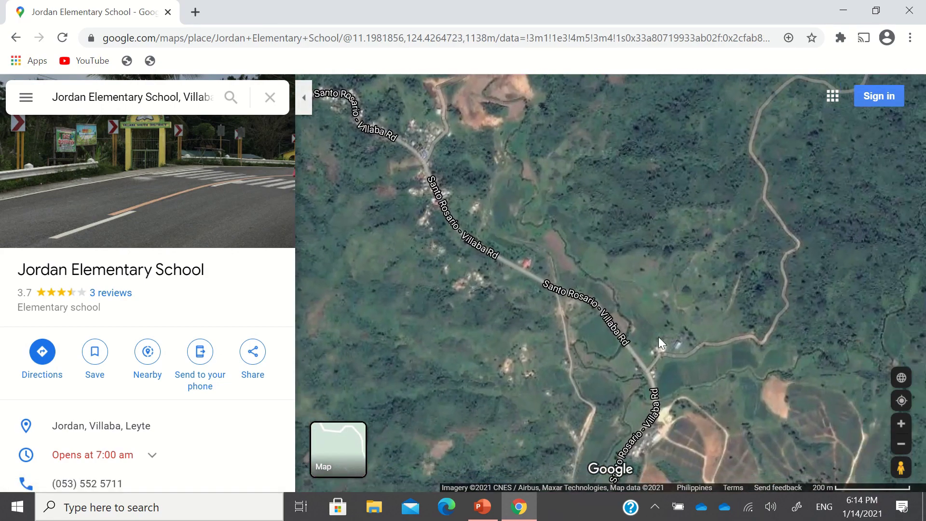
- Frame the village and drop into Street View on Santo Rosario – Villaba Rd
{"action": "left_click_drag", "start_coordinate": [658, 336], "coordinate": [519, 276]}
{"action": "scroll", "coordinate": [519, 276], "scroll_direction": "up", "scroll_amount": 4}
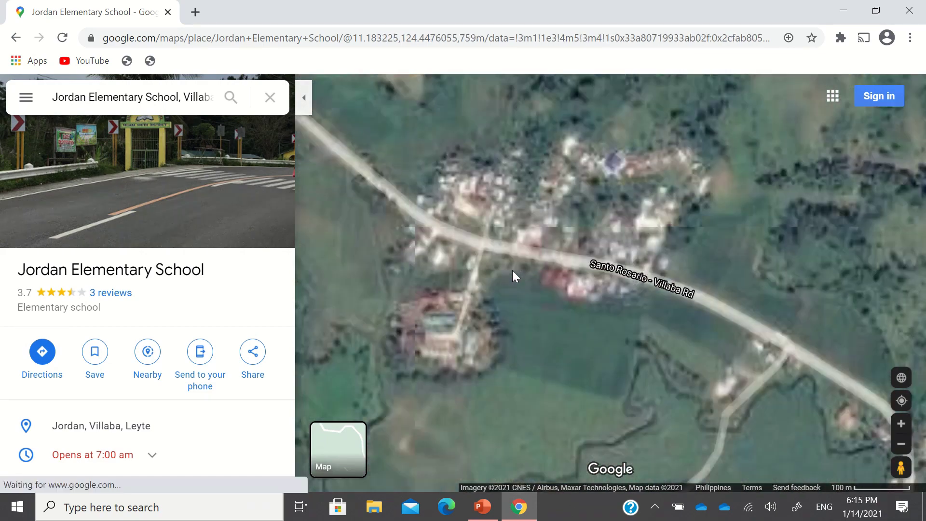
{"action": "scroll", "coordinate": [502, 252], "scroll_direction": "up", "scroll_amount": 3}
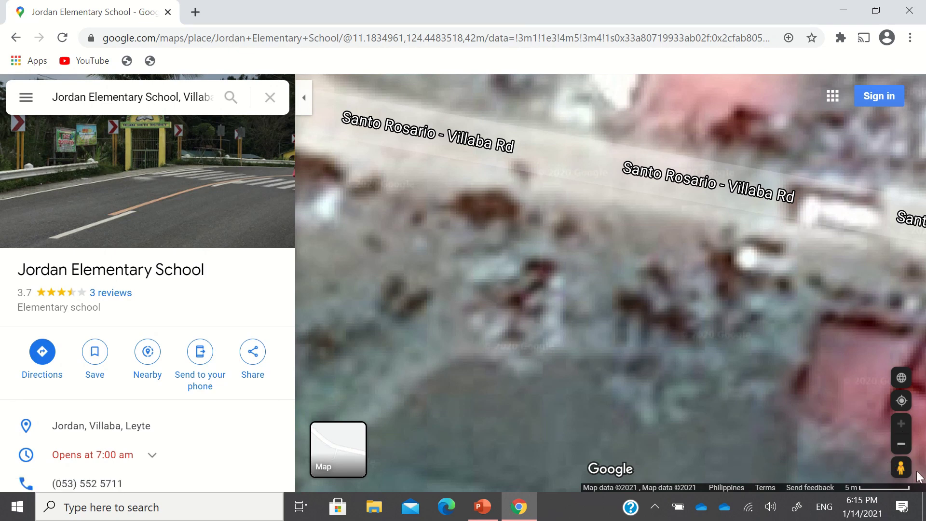
{"action": "left_click", "coordinate": [901, 468]}
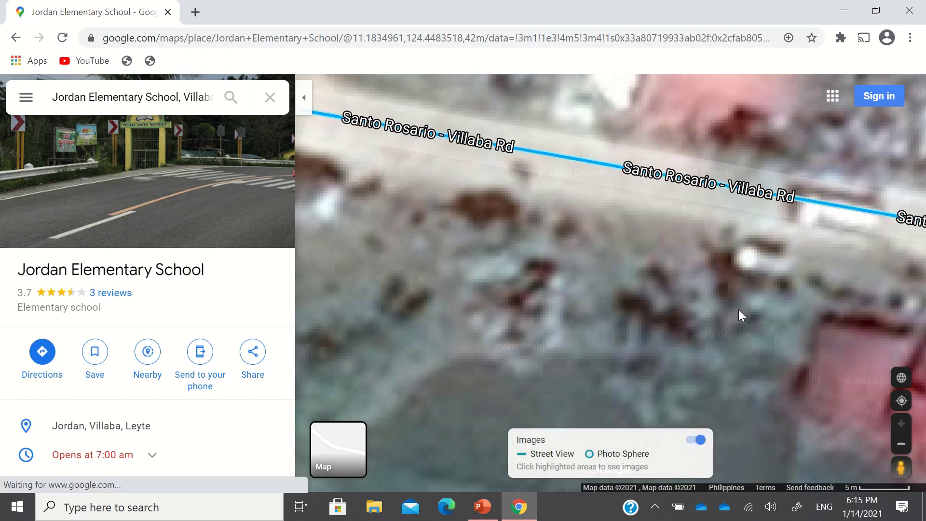
{"action": "left_click", "coordinate": [584, 170]}
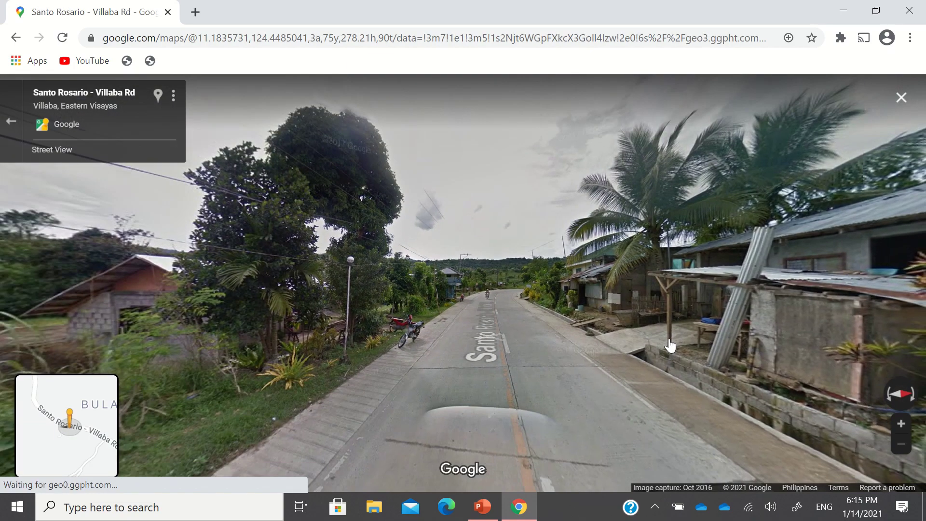
- Turn the panorama to look along the road past the shop and move forward
{"action": "left_click_drag", "start_coordinate": [372, 305], "coordinate": [616, 310]}
{"action": "left_click_drag", "start_coordinate": [403, 319], "coordinate": [603, 318]}
{"action": "left_click_drag", "start_coordinate": [270, 313], "coordinate": [525, 331]}
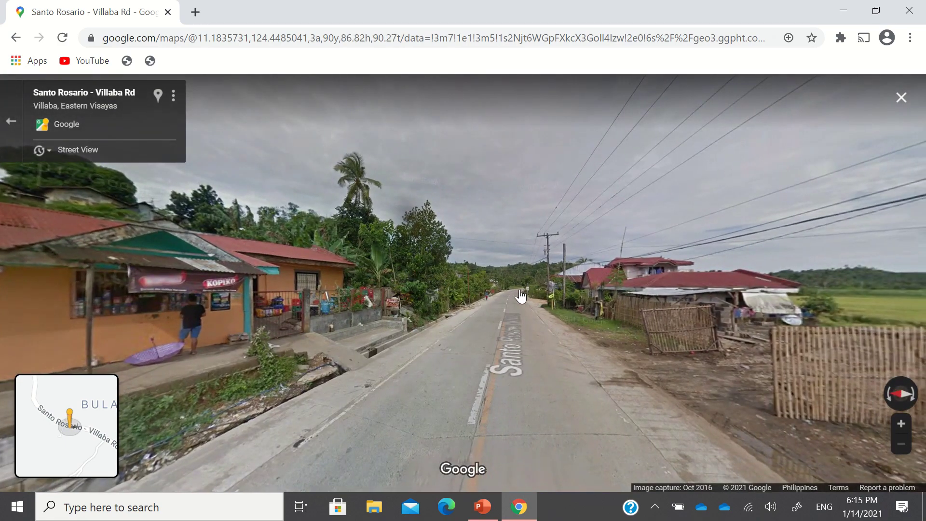
{"action": "left_click", "coordinate": [520, 296]}
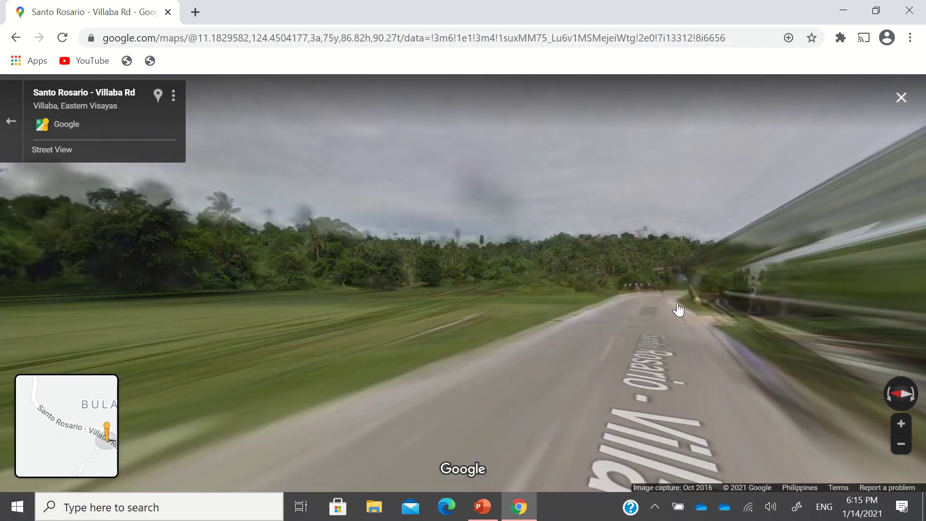
{"action": "left_click", "coordinate": [749, 312]}
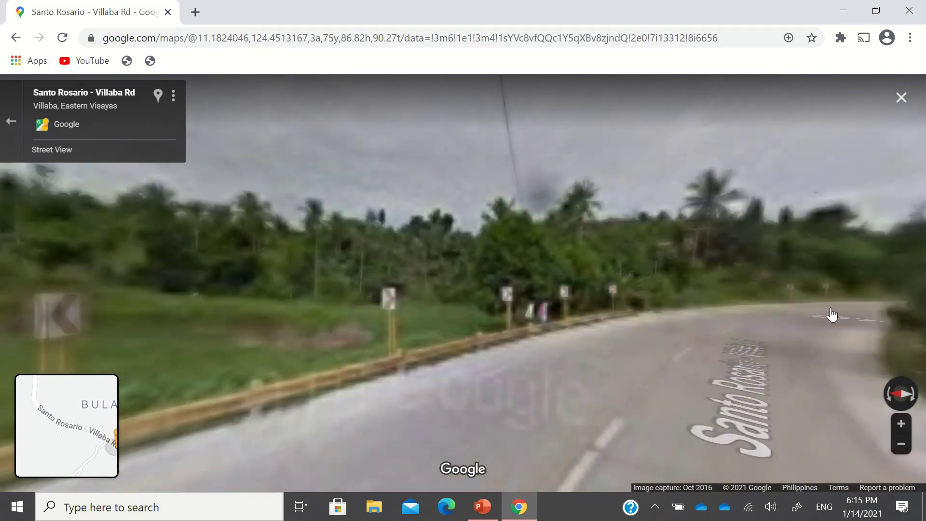
- Follow the road's curve forward to the houses and palms at the bend
{"action": "left_click_drag", "start_coordinate": [836, 327], "coordinate": [492, 327]}
{"action": "left_click", "coordinate": [511, 333]}
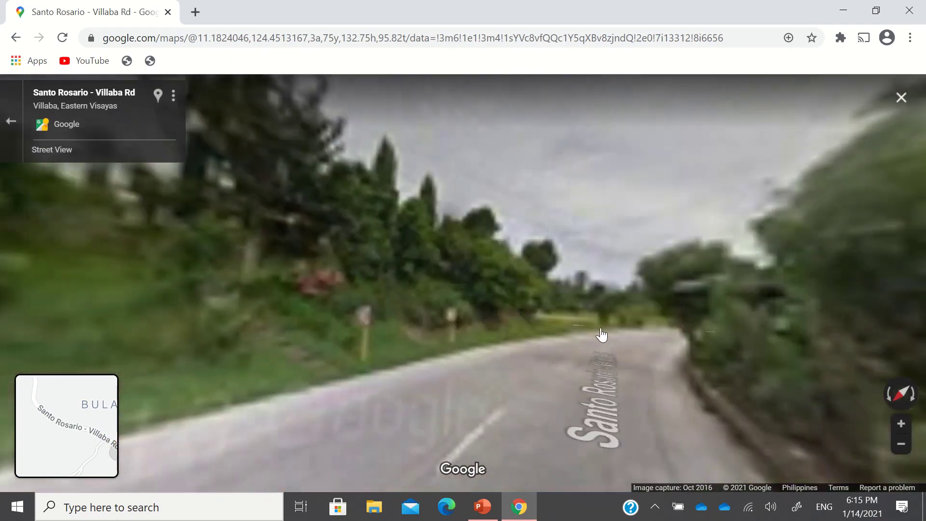
{"action": "left_click_drag", "start_coordinate": [588, 326], "coordinate": [362, 349]}
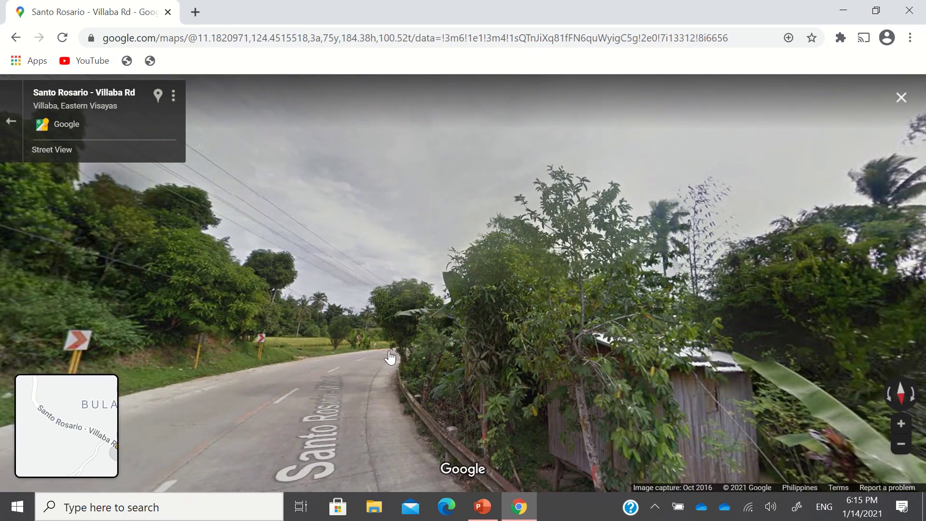
{"action": "left_click", "coordinate": [392, 357]}
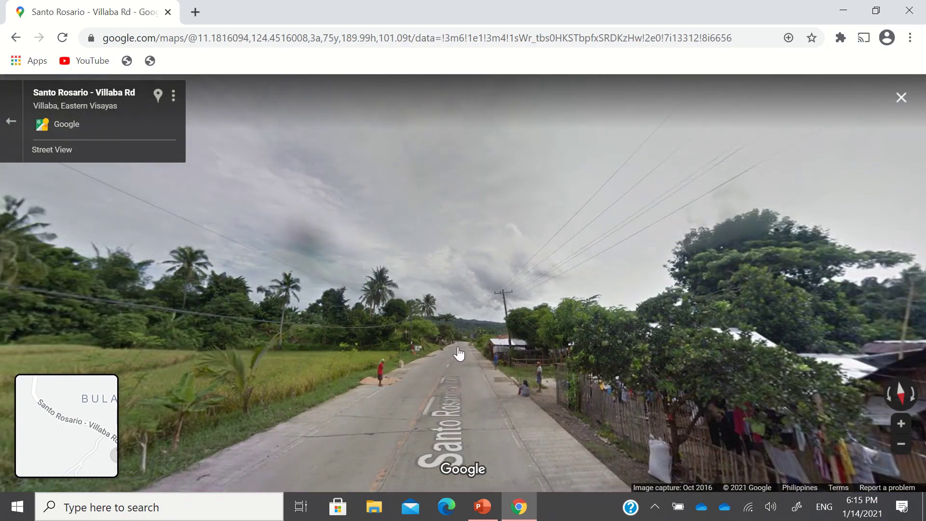
{"action": "left_click", "coordinate": [459, 354]}
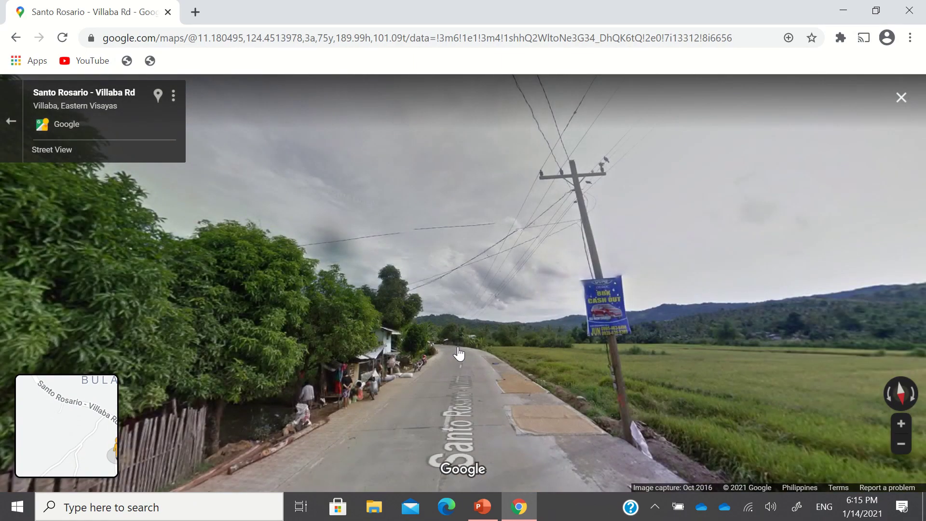
{"action": "left_click", "coordinate": [459, 353]}
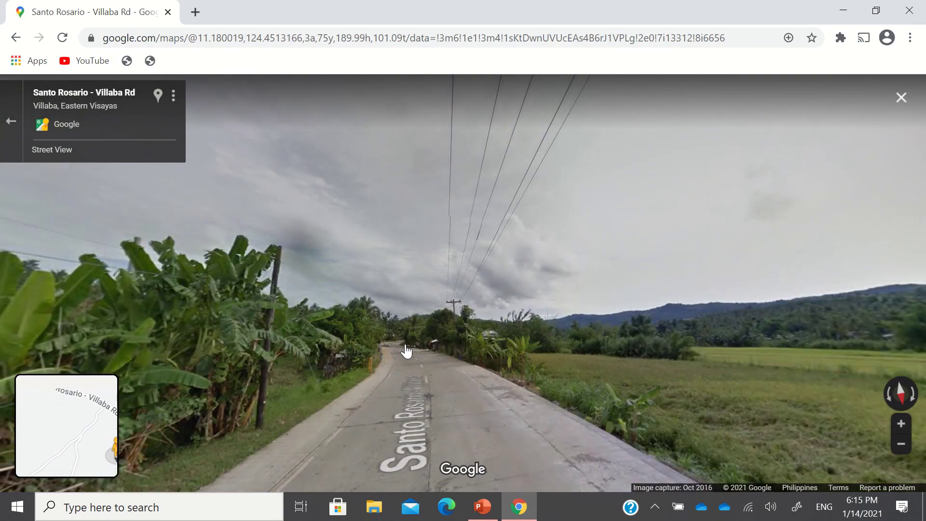
{"action": "left_click", "coordinate": [402, 354]}
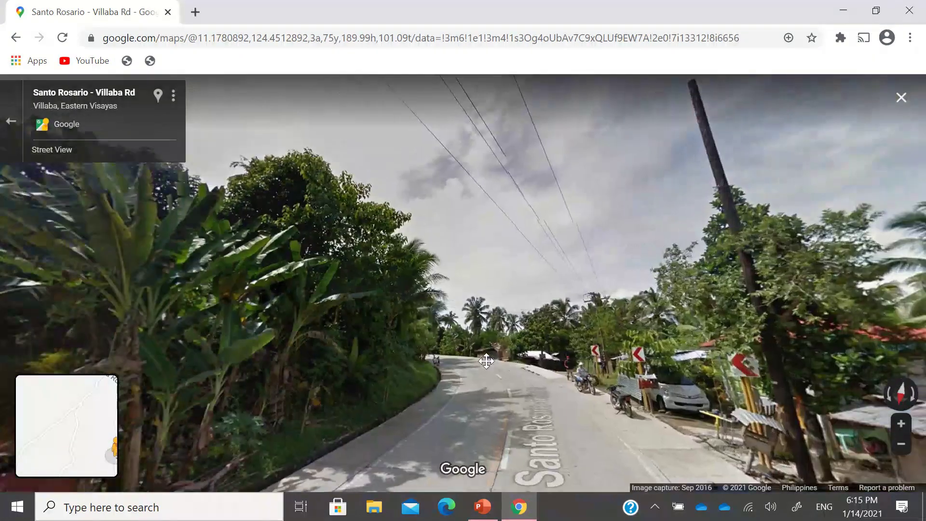
{"action": "left_click", "coordinate": [471, 376]}
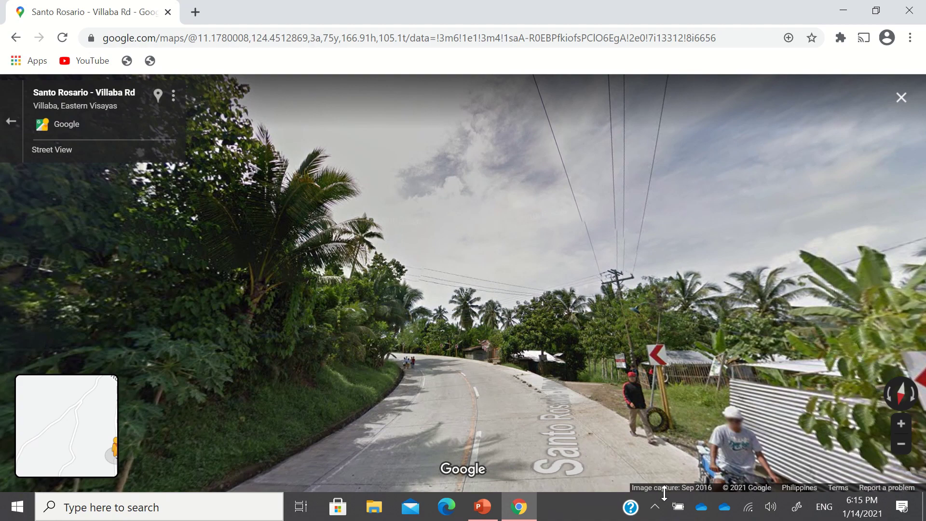
{"action": "left_click", "coordinate": [454, 377]}
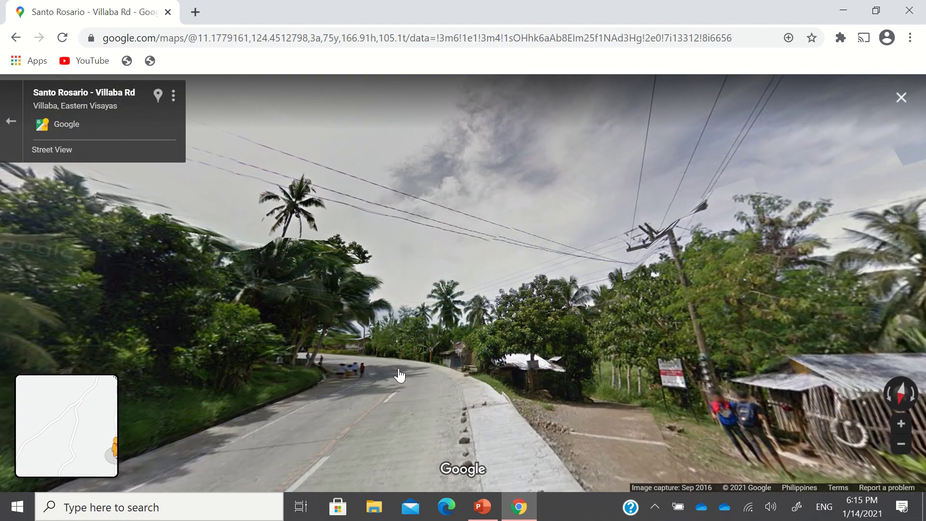
- Move along the palm-lined dirt path beside the road and on to the road bend
{"action": "left_click", "coordinate": [400, 375]}
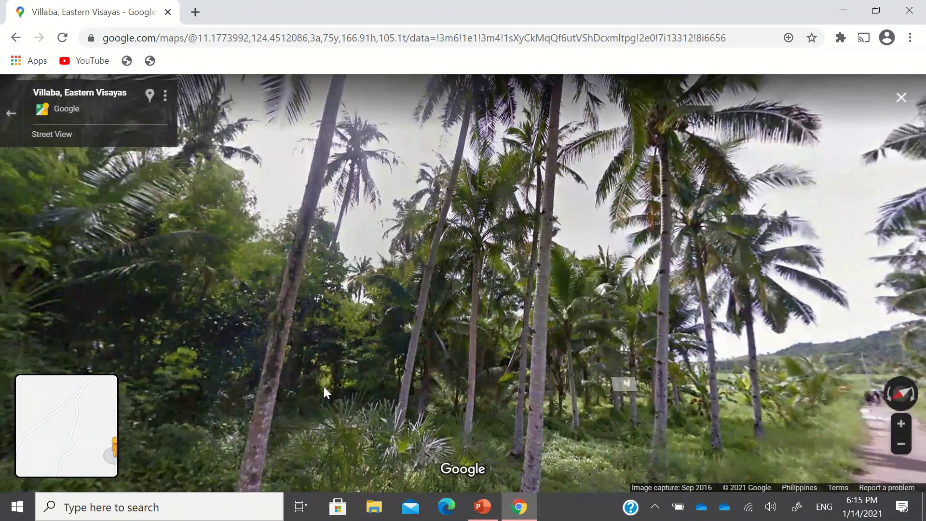
{"action": "left_click_drag", "start_coordinate": [325, 388], "coordinate": [533, 413]}
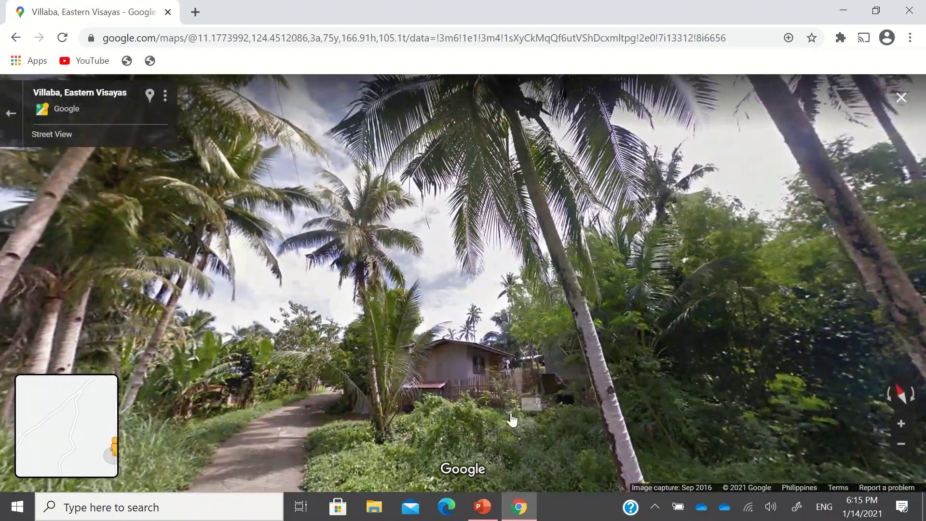
{"action": "left_click", "coordinate": [345, 400]}
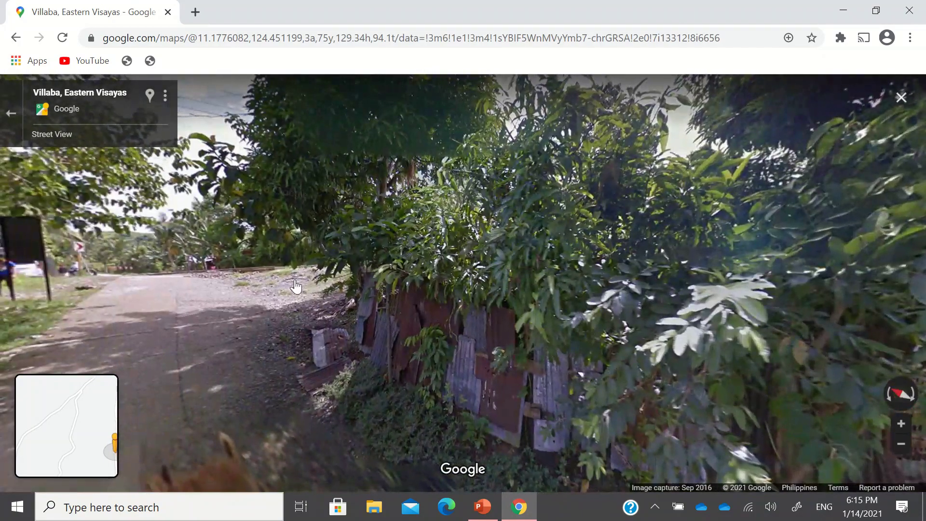
{"action": "left_click_drag", "start_coordinate": [295, 288], "coordinate": [540, 313]}
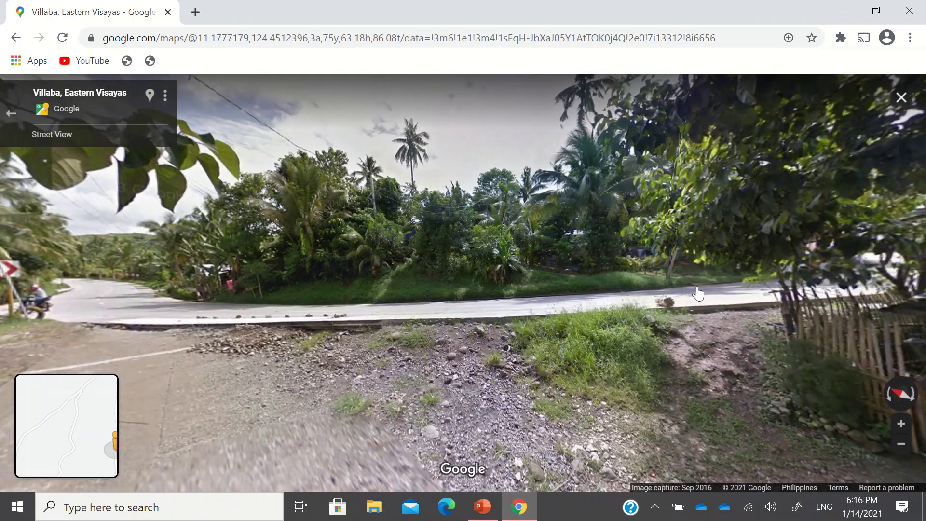
{"action": "left_click", "coordinate": [694, 293]}
{"action": "left_click_drag", "start_coordinate": [583, 256], "coordinate": [699, 270]}
{"action": "left_click", "coordinate": [511, 236]}
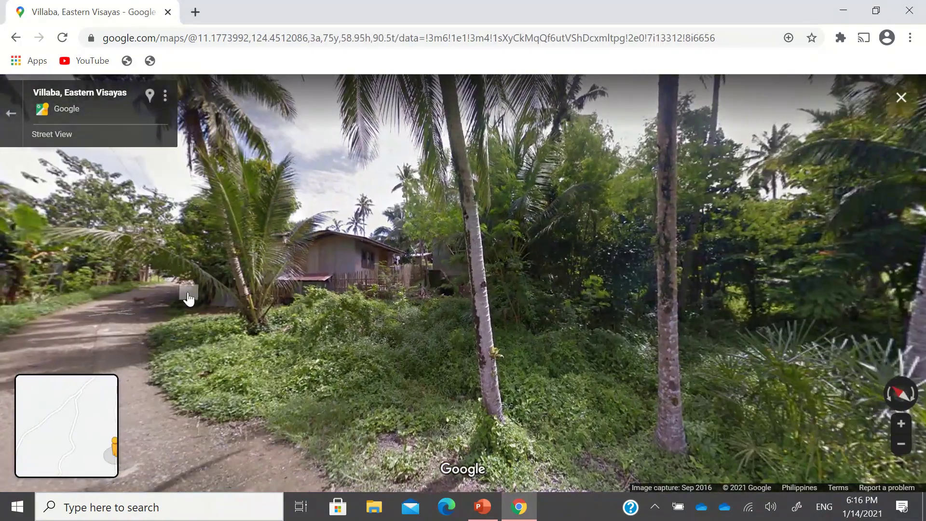
- Return to the paved Santo Rosario – Villaba Rd and advance, centring the house
{"action": "left_click", "coordinate": [188, 298]}
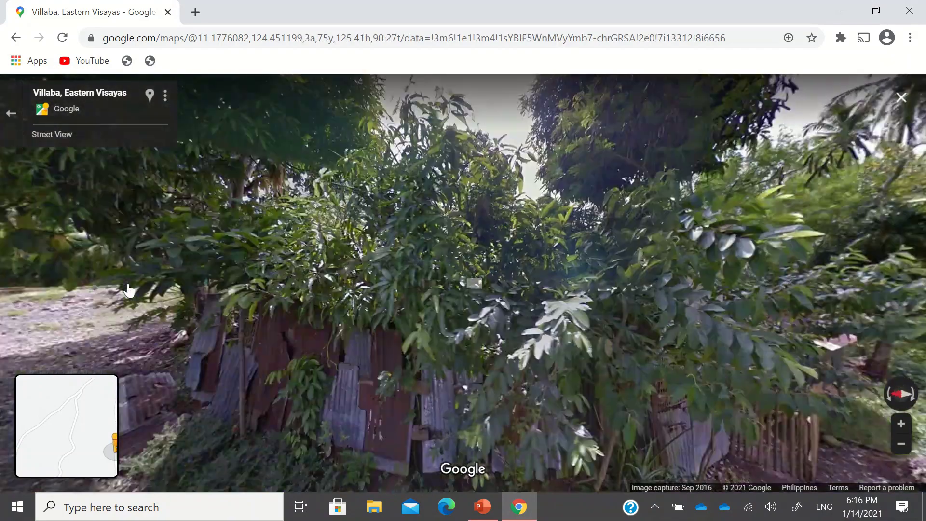
{"action": "left_click", "coordinate": [128, 290]}
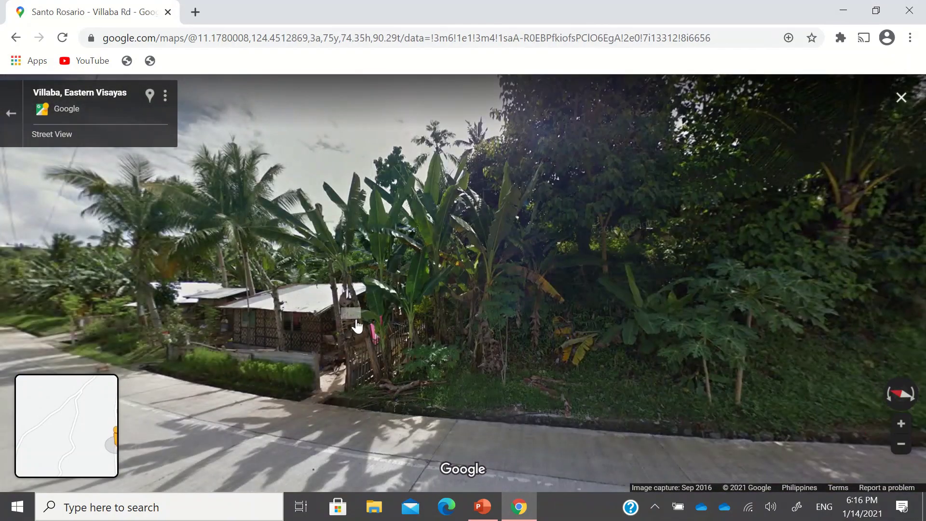
{"action": "left_click", "coordinate": [357, 326]}
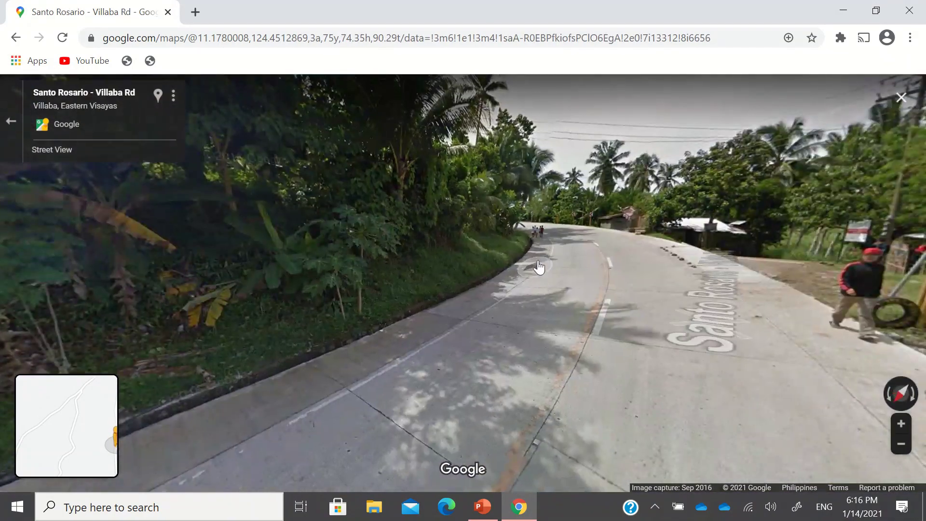
{"action": "left_click", "coordinate": [515, 239]}
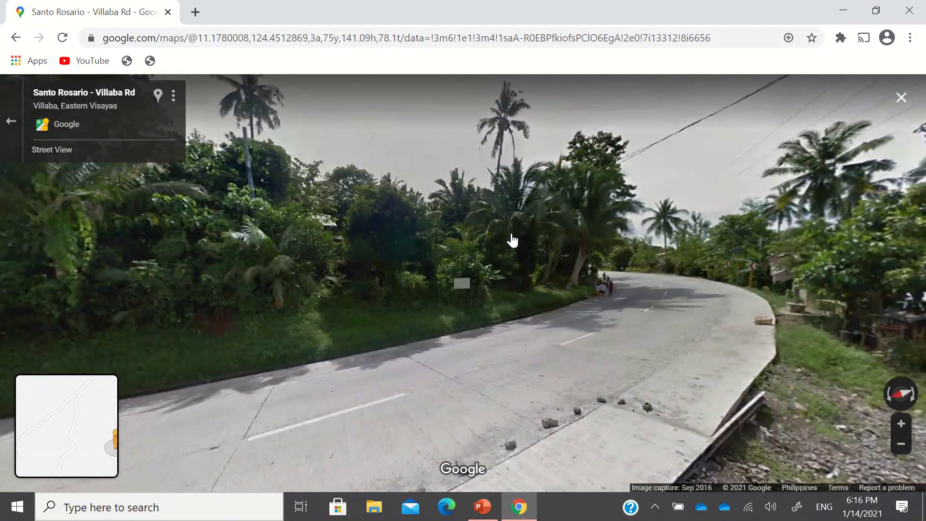
{"action": "left_click", "coordinate": [600, 278]}
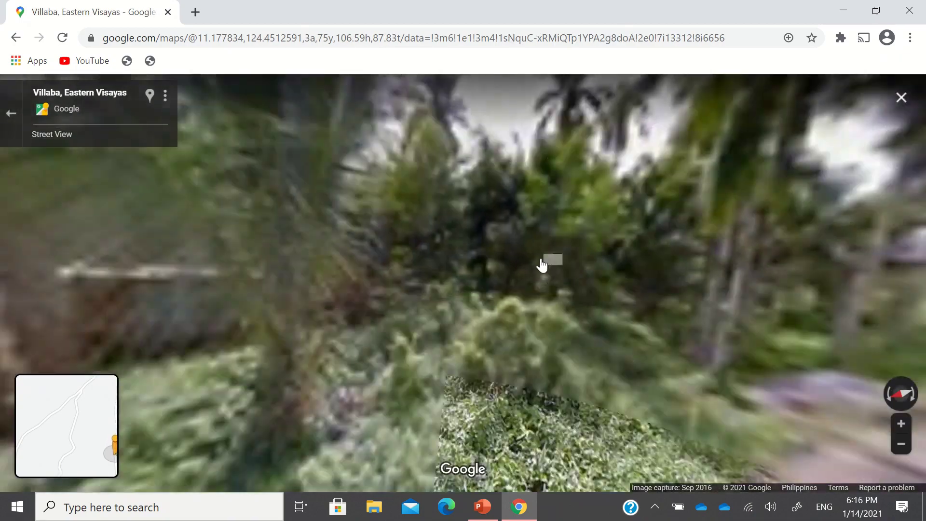
{"action": "left_click_drag", "start_coordinate": [195, 260], "coordinate": [353, 310]}
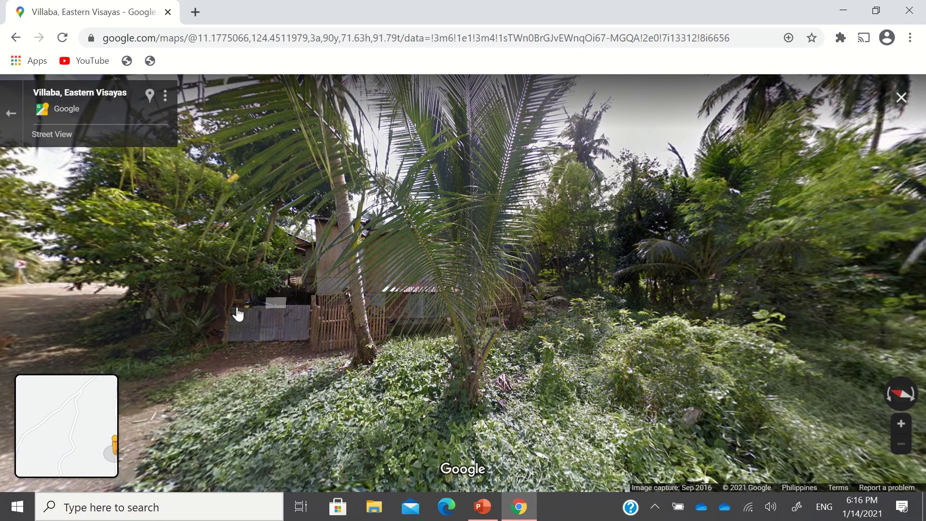
- Step past the fence and tin-roofed house to the dense foliage, then zoom out
{"action": "left_click", "coordinate": [132, 300]}
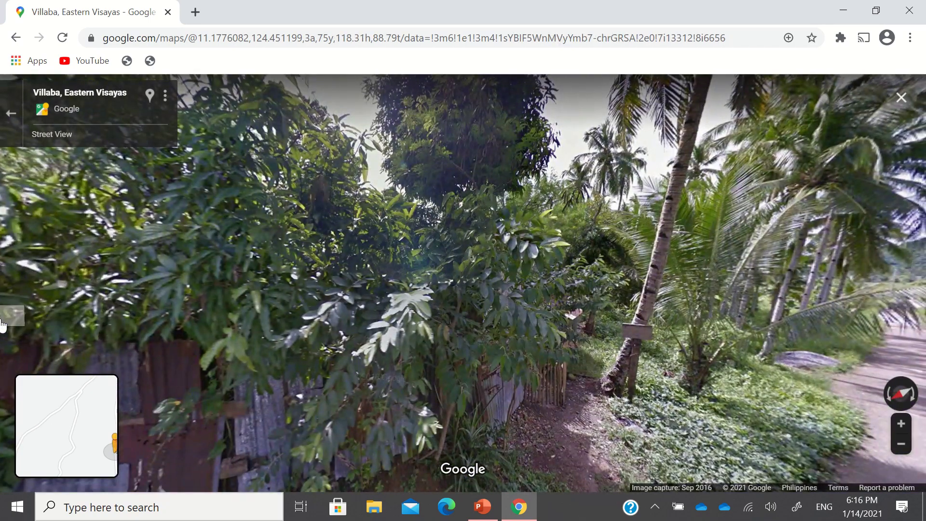
{"action": "left_click", "coordinate": [9, 321]}
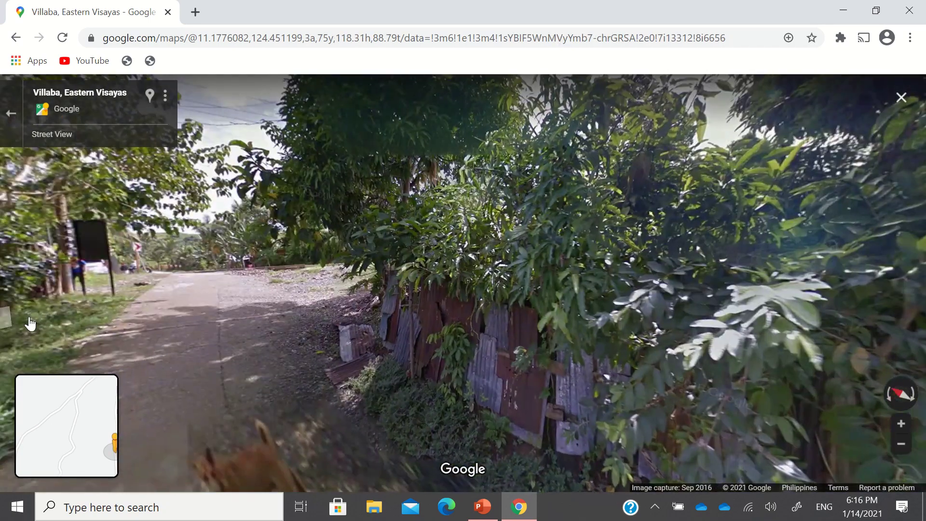
{"action": "left_click", "coordinate": [254, 280]}
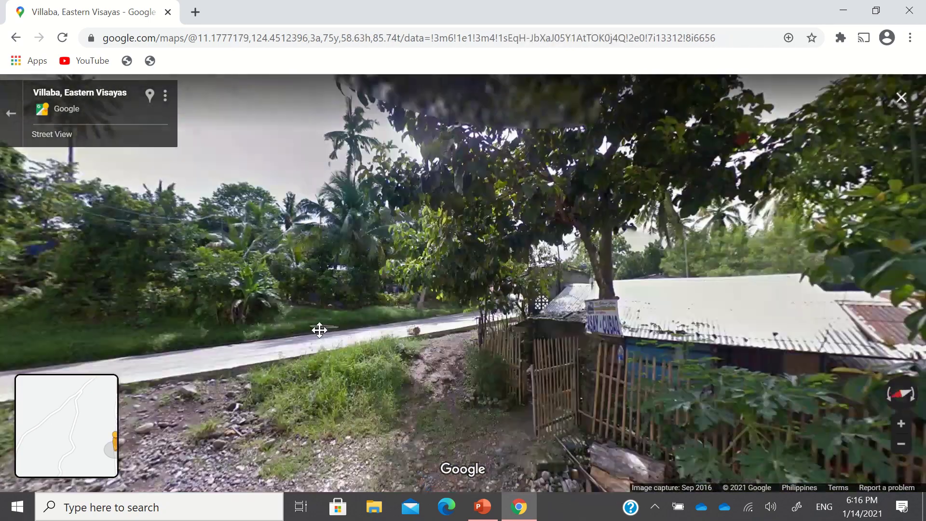
{"action": "left_click_drag", "start_coordinate": [319, 330], "coordinate": [481, 308]}
{"action": "left_click", "coordinate": [481, 307]}
{"action": "left_click", "coordinate": [635, 260]}
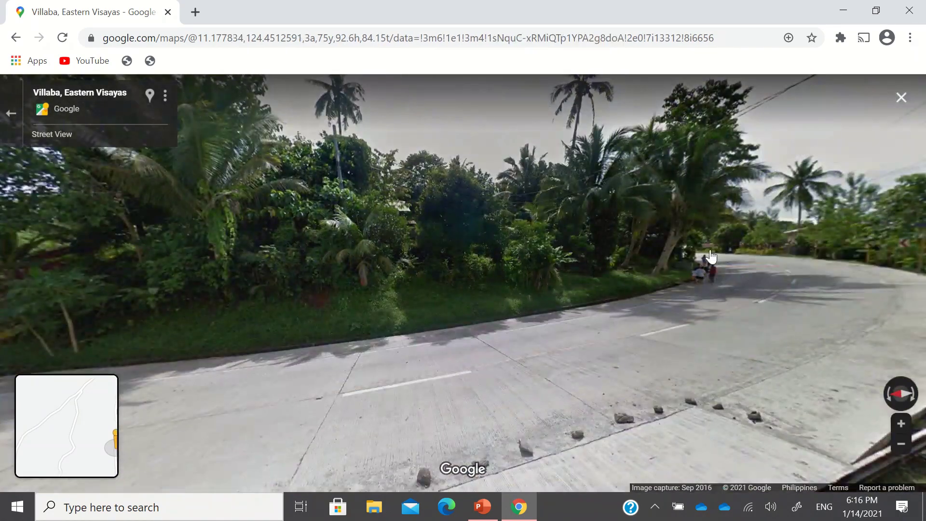
{"action": "left_click", "coordinate": [748, 287]}
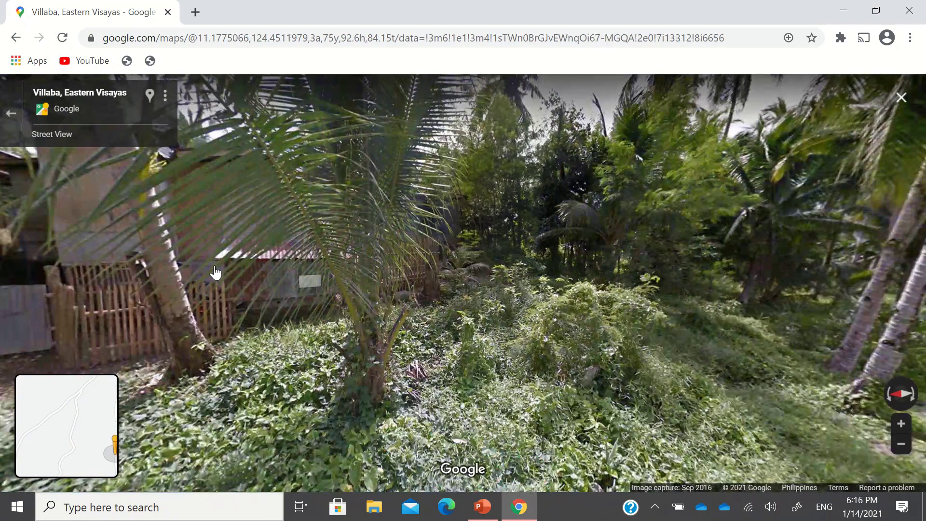
{"action": "left_click", "coordinate": [900, 444]}
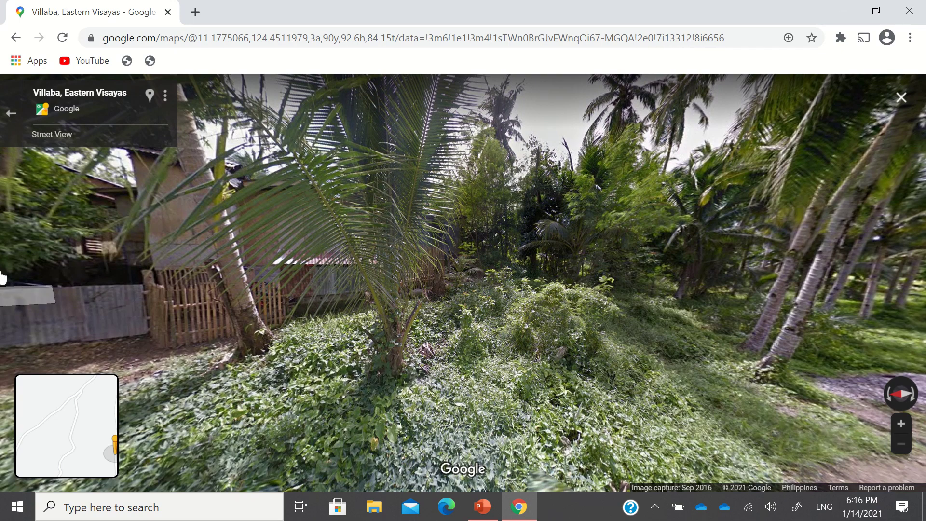
- Turn toward the road, advance further along Santo Rosario - Villaba Rd, and face north
{"action": "left_click_drag", "start_coordinate": [2, 278], "coordinate": [209, 291]}
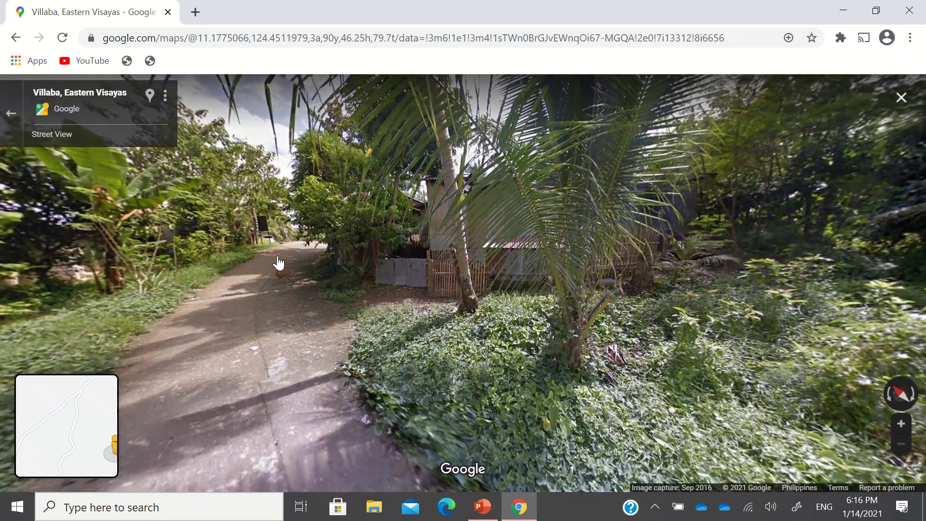
{"action": "left_click", "coordinate": [278, 263]}
{"action": "left_click", "coordinate": [301, 244]}
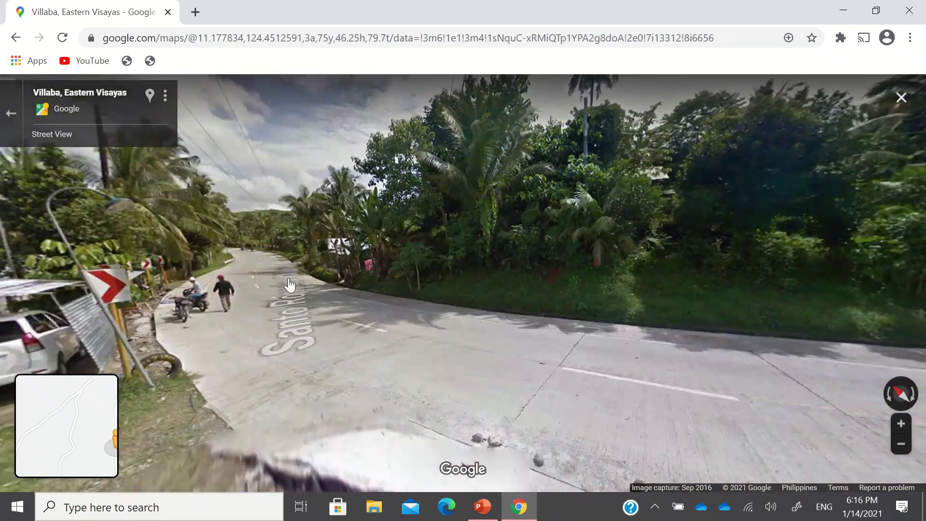
{"action": "left_click", "coordinate": [273, 300]}
{"action": "left_click", "coordinate": [407, 329]}
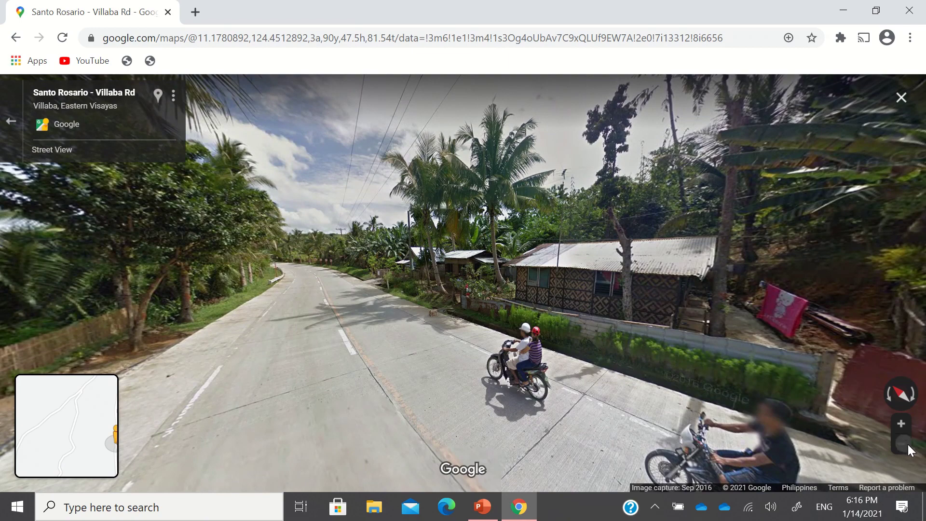
{"action": "left_click", "coordinate": [899, 404]}
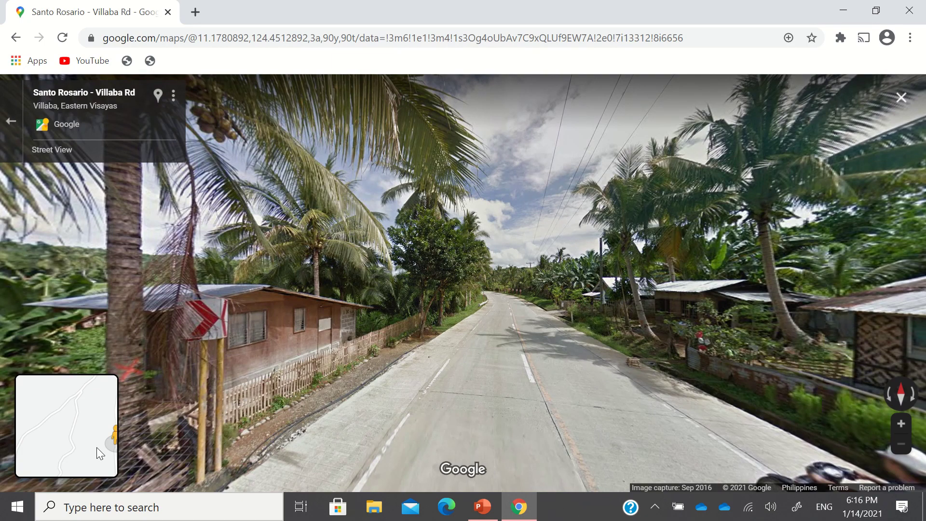
- Enlarge the Street View minimap, zoom it out around Bulan, and check the Wi-Fi status
{"action": "mouse_move", "coordinate": [115, 441]}
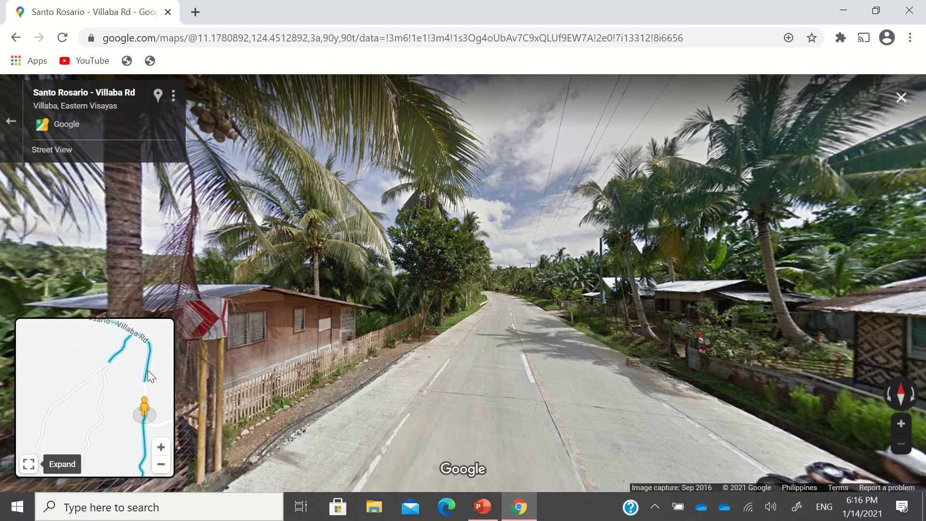
{"action": "scroll", "coordinate": [137, 372], "scroll_direction": "down", "scroll_amount": 2}
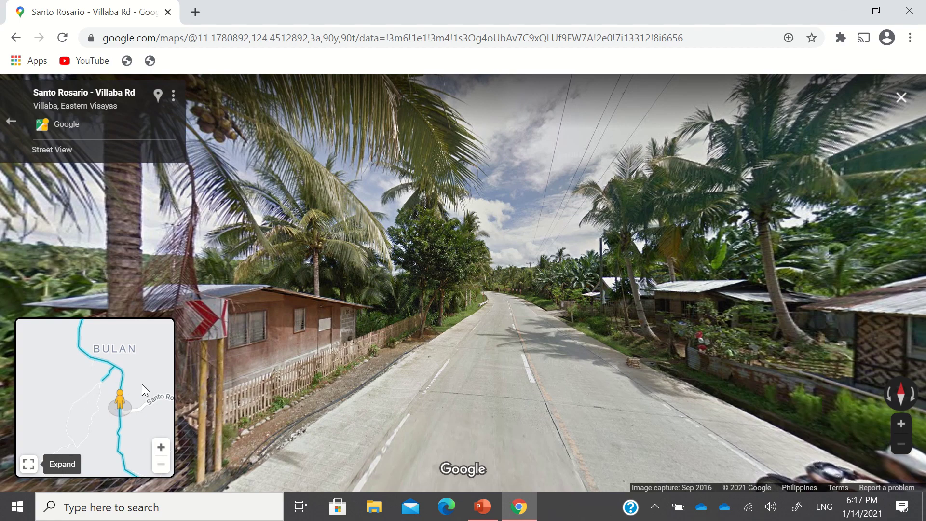
{"action": "left_click", "coordinate": [757, 515]}
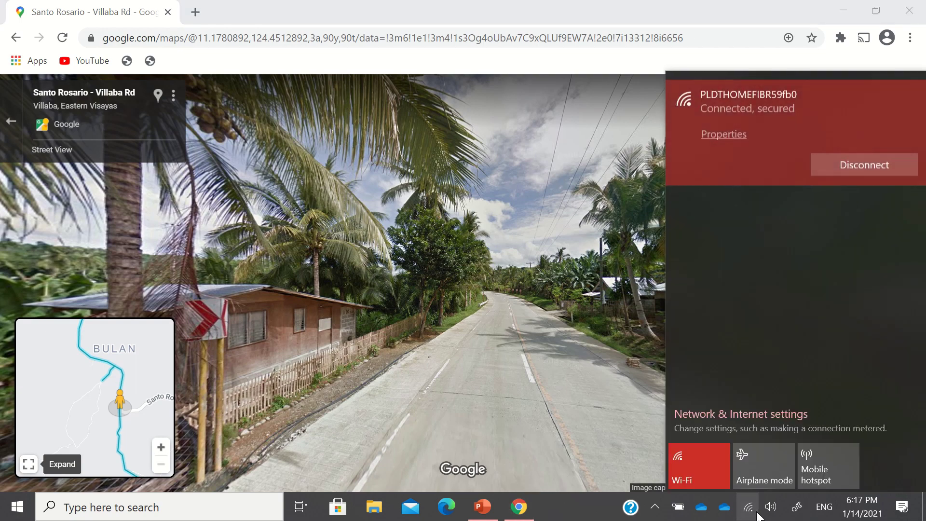
{"action": "left_click", "coordinate": [542, 418]}
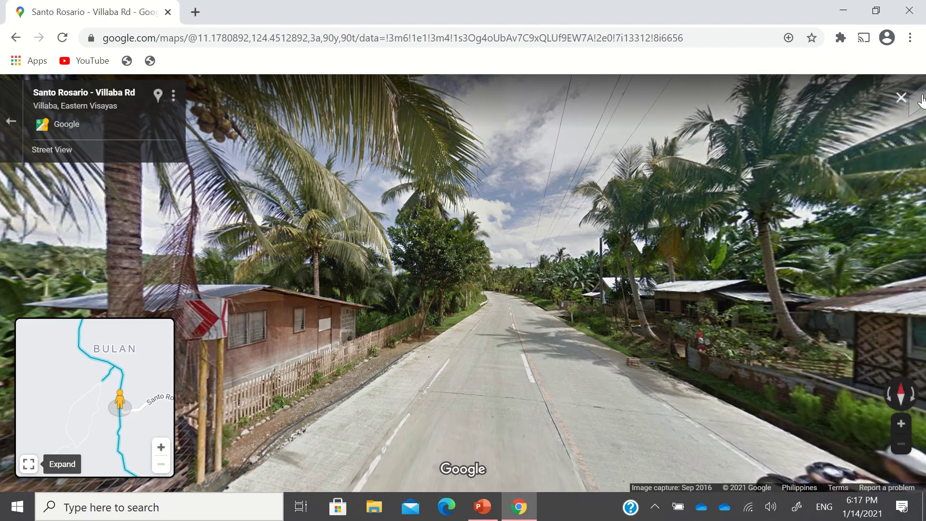
- Close Street View and frame the satellite map on the road bend and village rooftops
{"action": "left_click", "coordinate": [901, 99]}
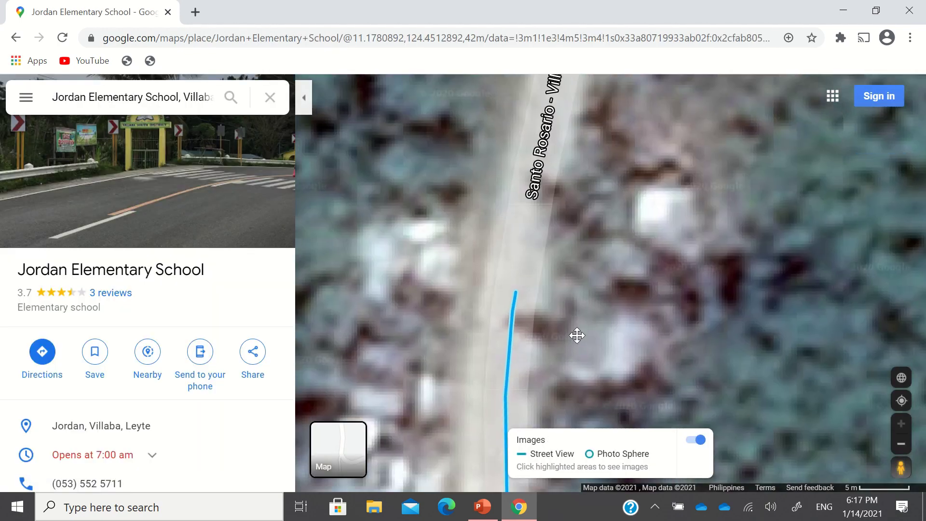
{"action": "scroll", "coordinate": [580, 281], "scroll_direction": "down", "scroll_amount": 5}
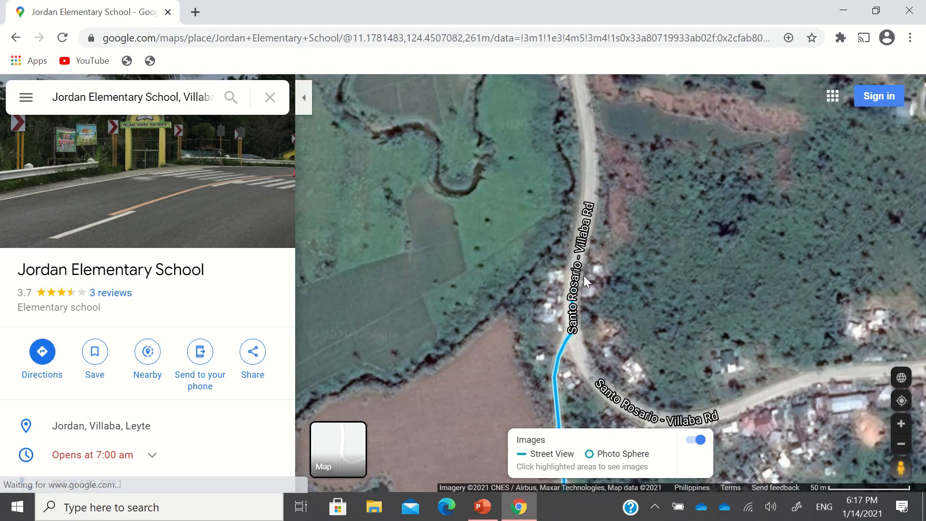
{"action": "left_click_drag", "start_coordinate": [684, 291], "coordinate": [534, 246]}
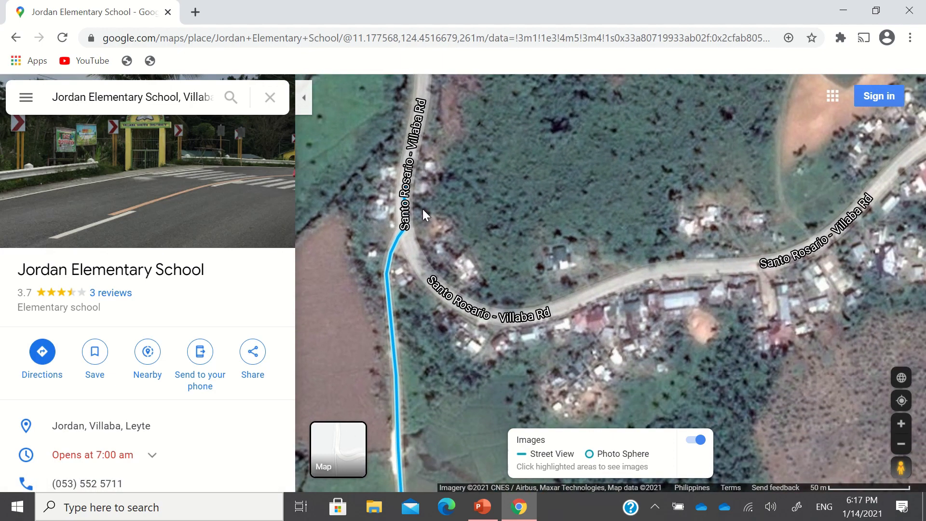
{"action": "left_click_drag", "start_coordinate": [422, 209], "coordinate": [427, 237]}
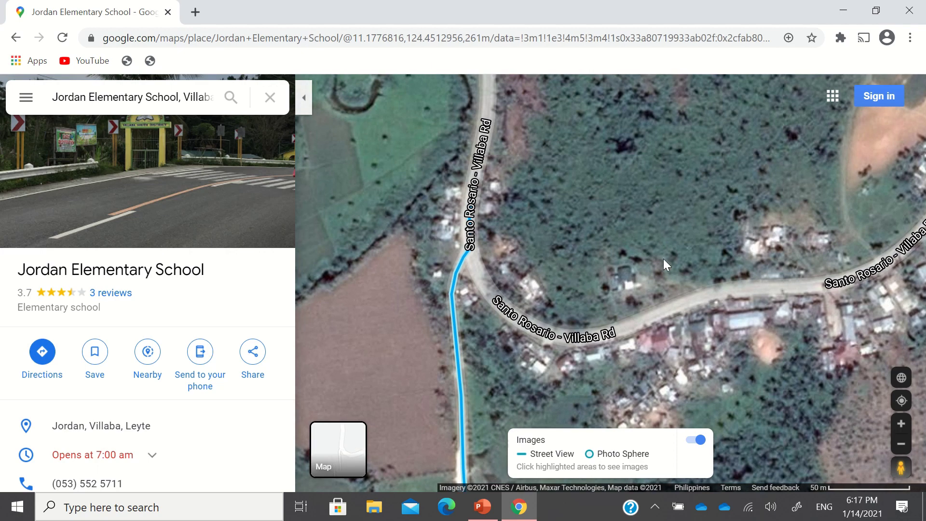
{"action": "left_click_drag", "start_coordinate": [715, 242], "coordinate": [587, 262]}
{"action": "scroll", "coordinate": [583, 264], "scroll_direction": "down", "scroll_amount": 3}
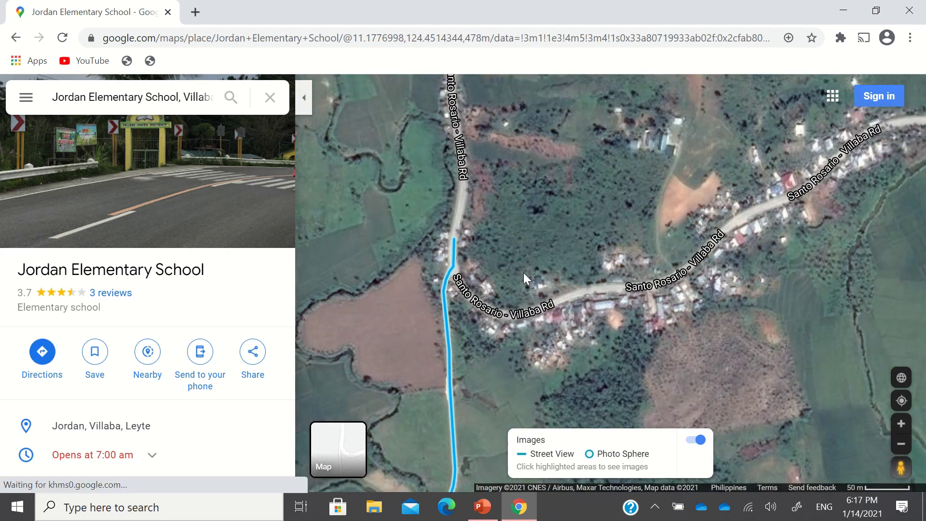
{"action": "scroll", "coordinate": [614, 264], "scroll_direction": "up", "scroll_amount": 5}
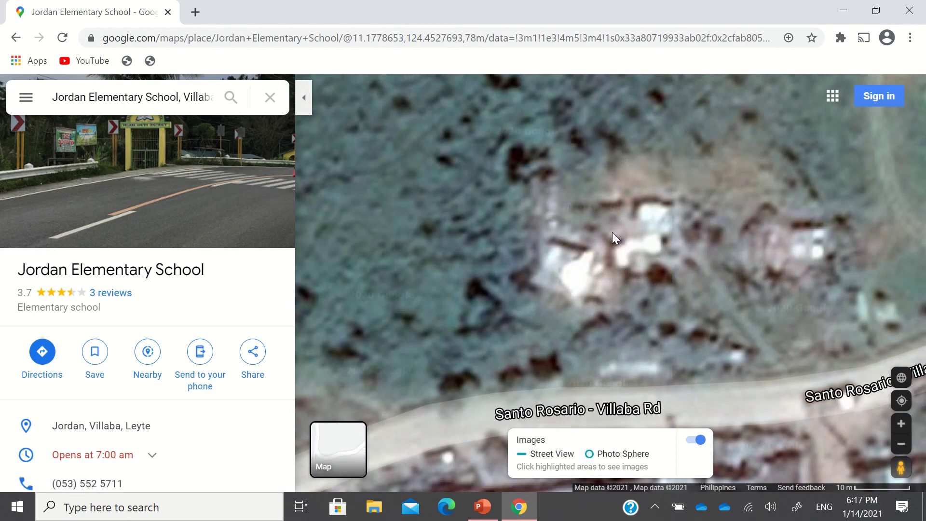
{"action": "scroll", "coordinate": [611, 233], "scroll_direction": "down", "scroll_amount": 2}
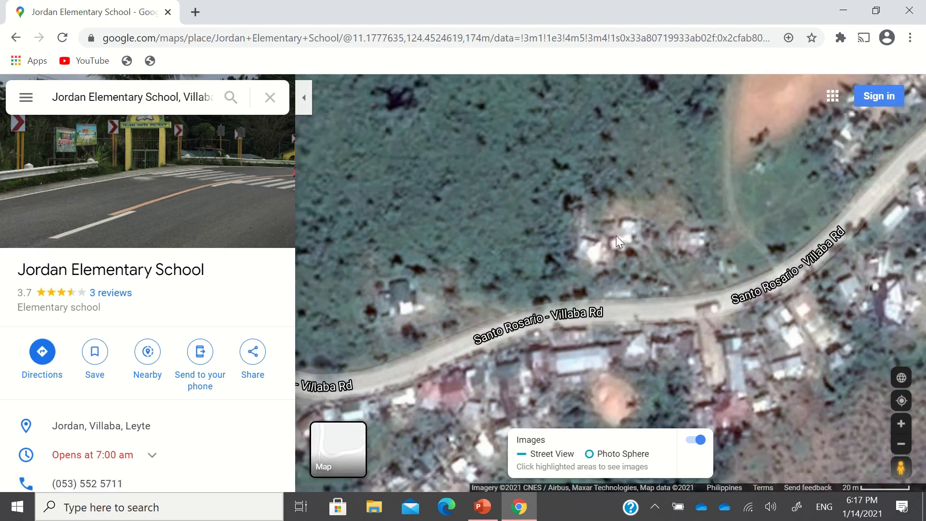
- Pin the school rooftops with What's here? and select coordinates 11.177945, 124.453044
{"action": "right_click", "coordinate": [617, 240]}
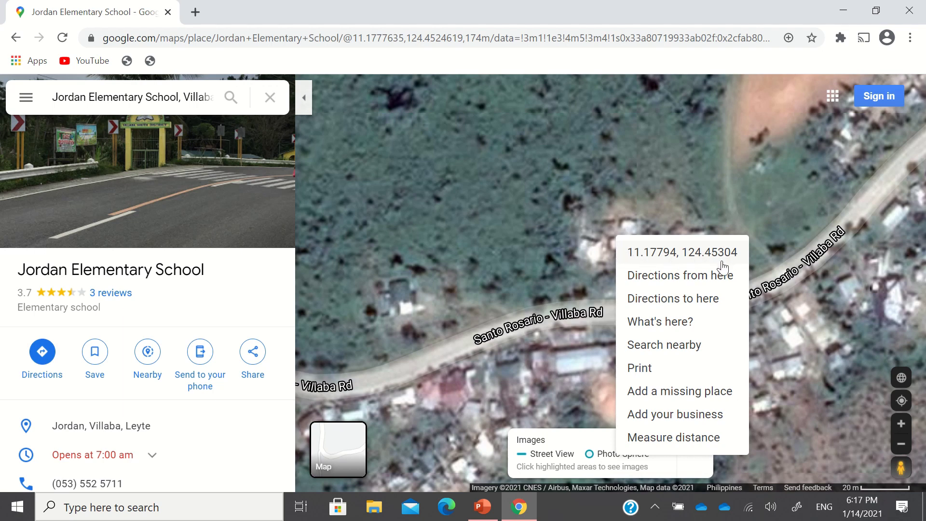
{"action": "left_click", "coordinate": [654, 325]}
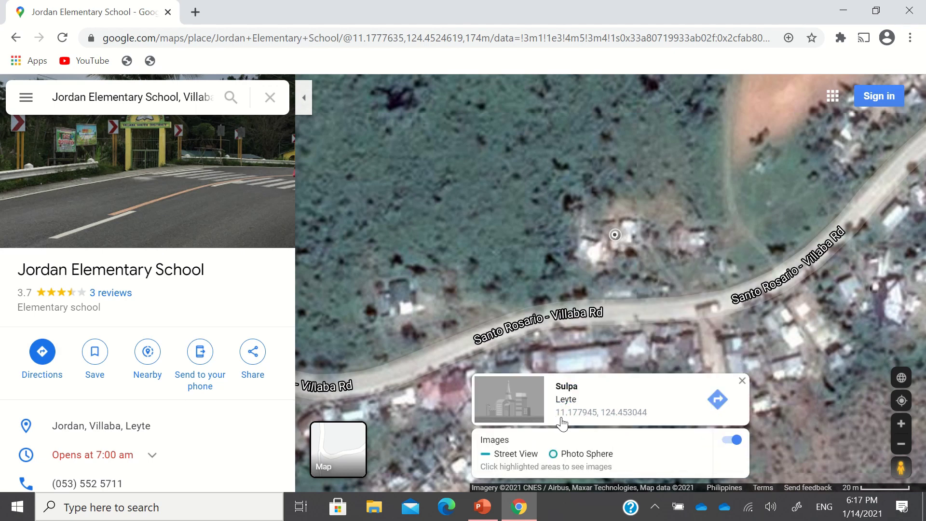
{"action": "left_click_drag", "start_coordinate": [554, 419], "coordinate": [645, 421]}
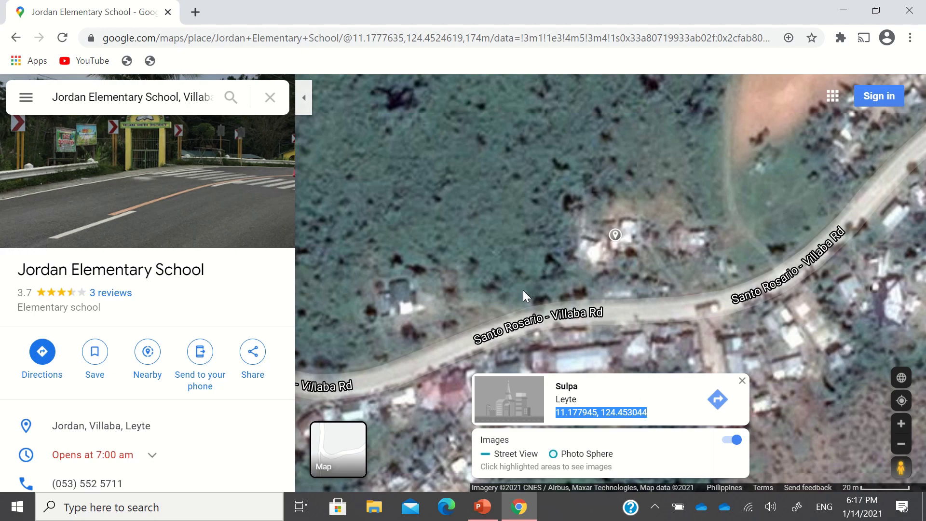
{"action": "scroll", "coordinate": [525, 290], "scroll_direction": "down", "scroll_amount": 5}
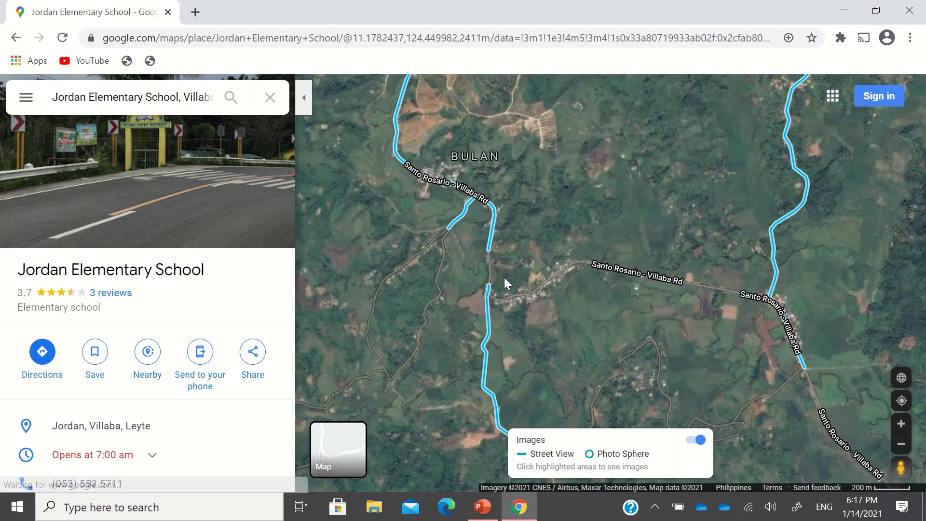
- Zoom out to show Iligay and Villaba Vocational schools, then clear the Jordan Elementary School search
{"action": "scroll", "coordinate": [521, 282], "scroll_direction": "down", "scroll_amount": 3}
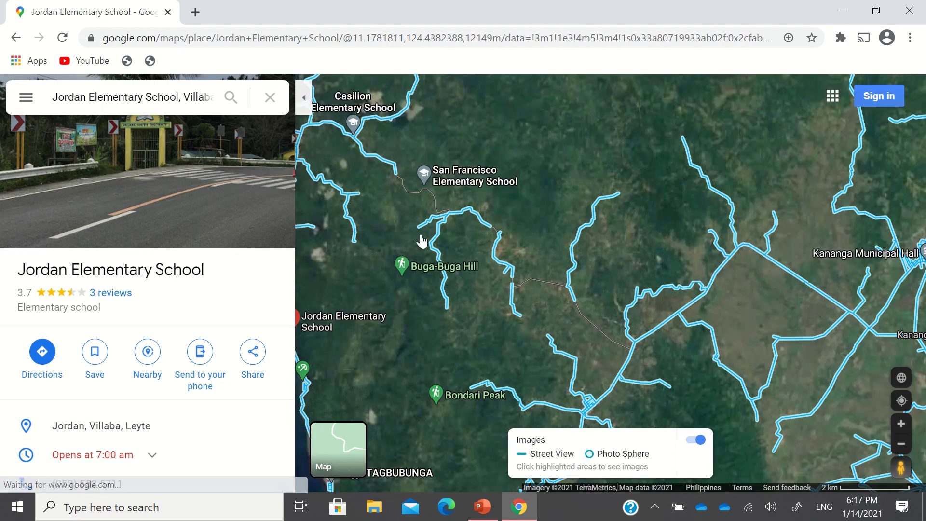
{"action": "left_click_drag", "start_coordinate": [399, 213], "coordinate": [525, 313]}
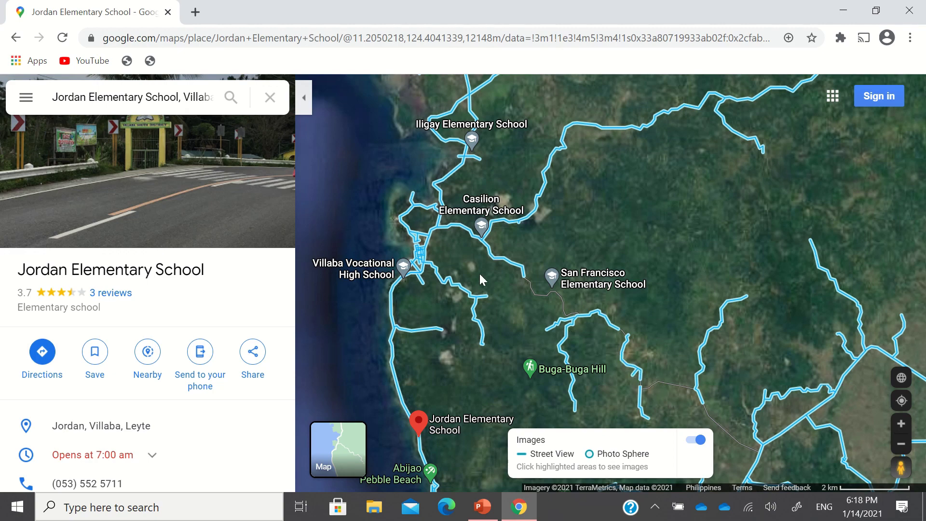
{"action": "mouse_move", "coordinate": [481, 229]}
{"action": "scroll", "coordinate": [511, 227], "scroll_direction": "down", "scroll_amount": 3}
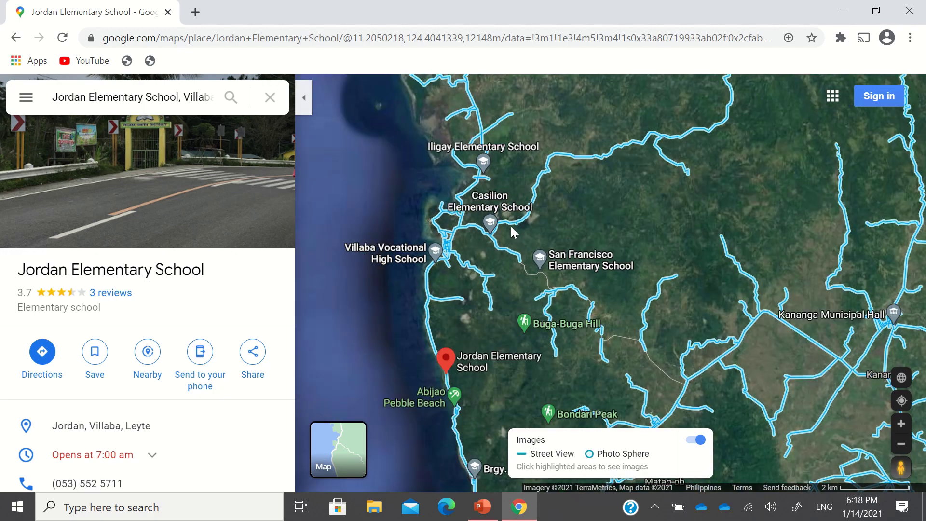
{"action": "scroll", "coordinate": [509, 229], "scroll_direction": "up", "scroll_amount": 3}
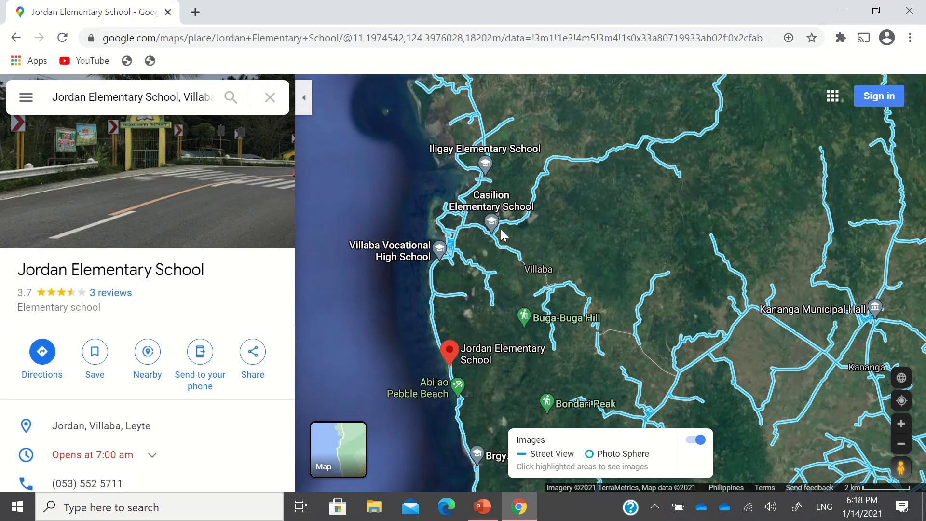
{"action": "left_click", "coordinate": [270, 98]}
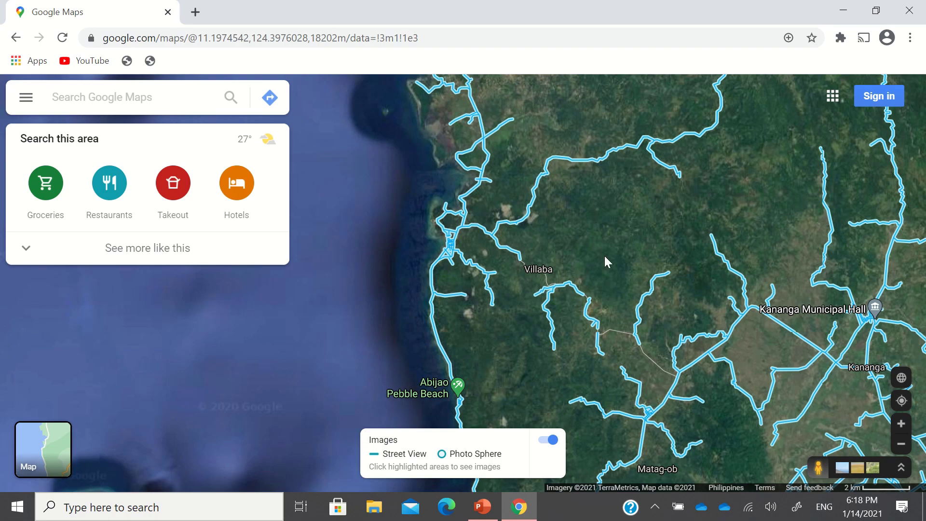
- Zoom out to the 5 km scale and show coordinates 11.20164, 124.45438 near Villaba
{"action": "scroll", "coordinate": [602, 249], "scroll_direction": "down", "scroll_amount": 3}
{"action": "scroll", "coordinate": [539, 284], "scroll_direction": "down", "scroll_amount": 5}
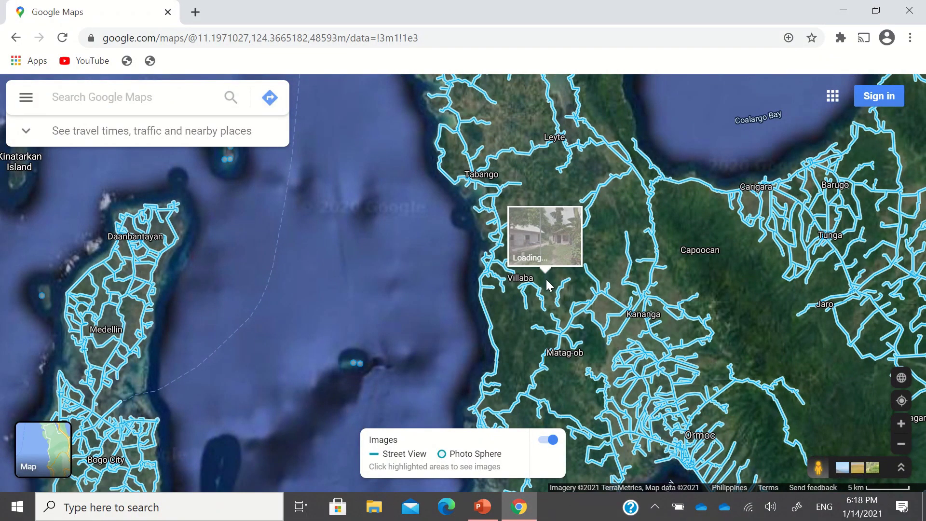
{"action": "right_click", "coordinate": [546, 264]}
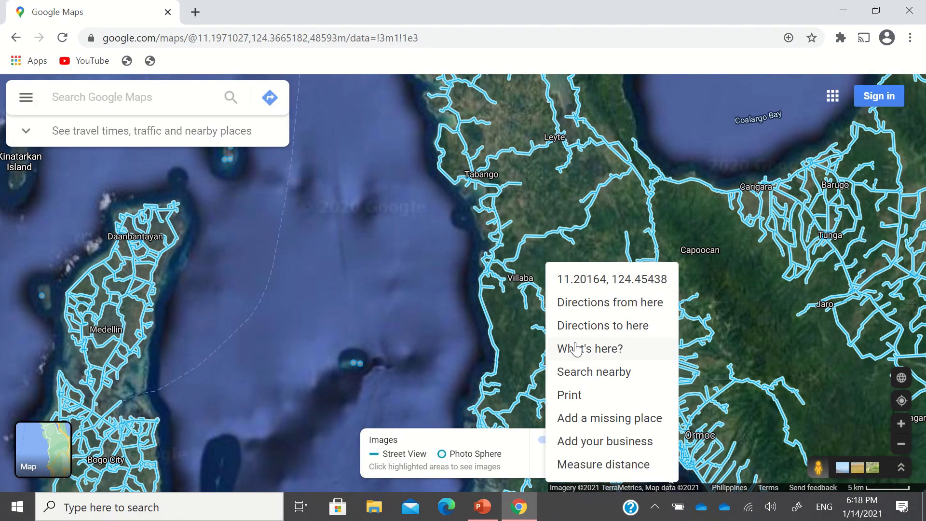